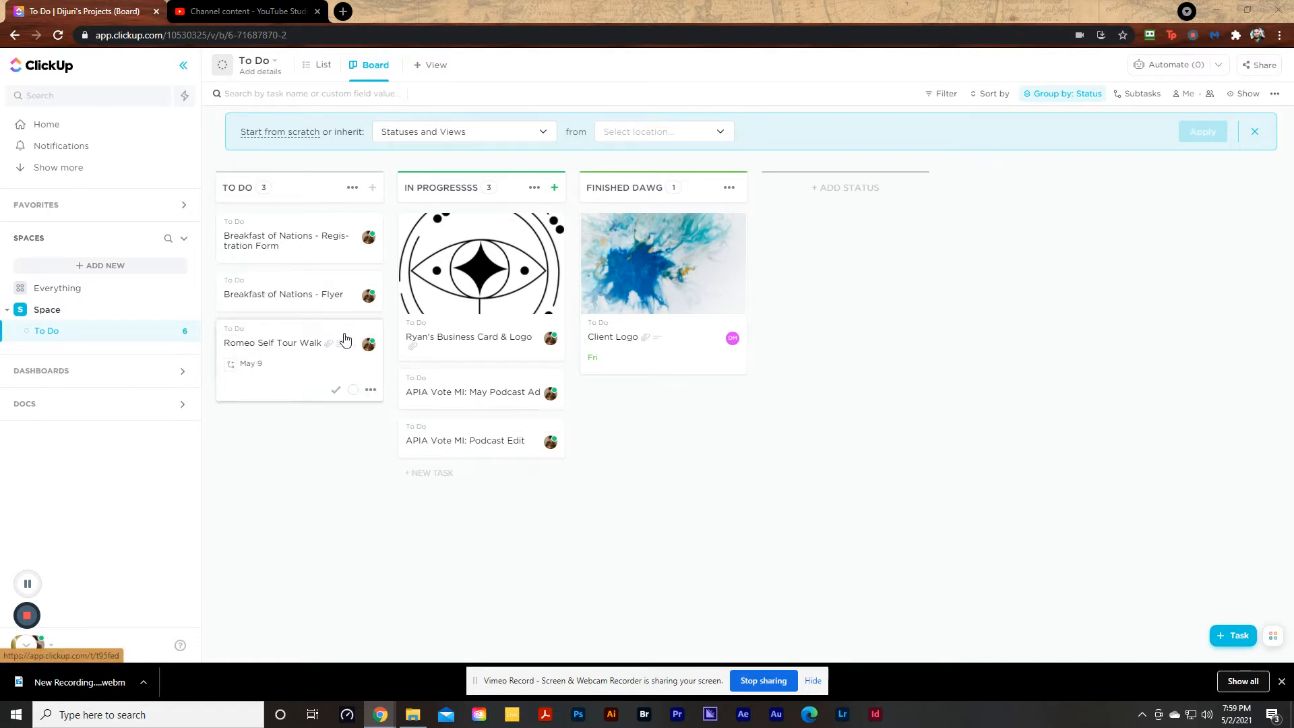
- View the To Do tasks in list layout and return to the board layout
{"action": "left_click", "coordinate": [315, 70]}
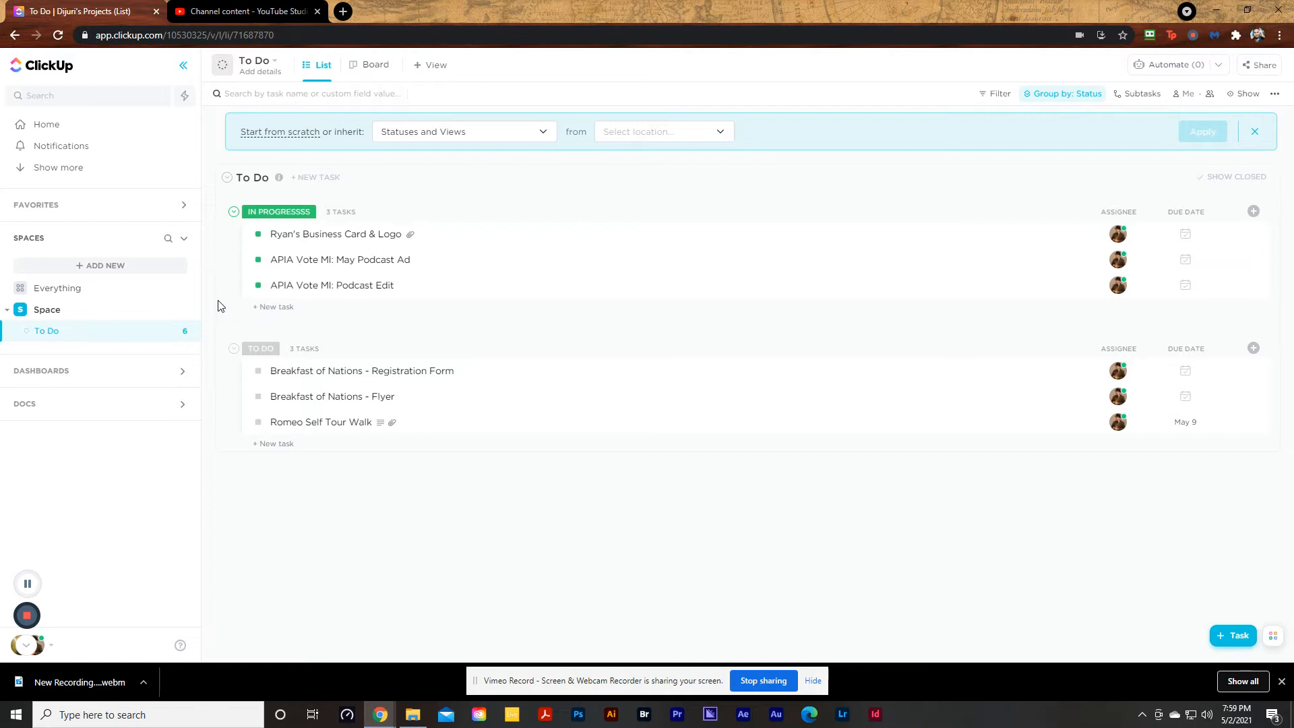
{"action": "left_click", "coordinate": [369, 71]}
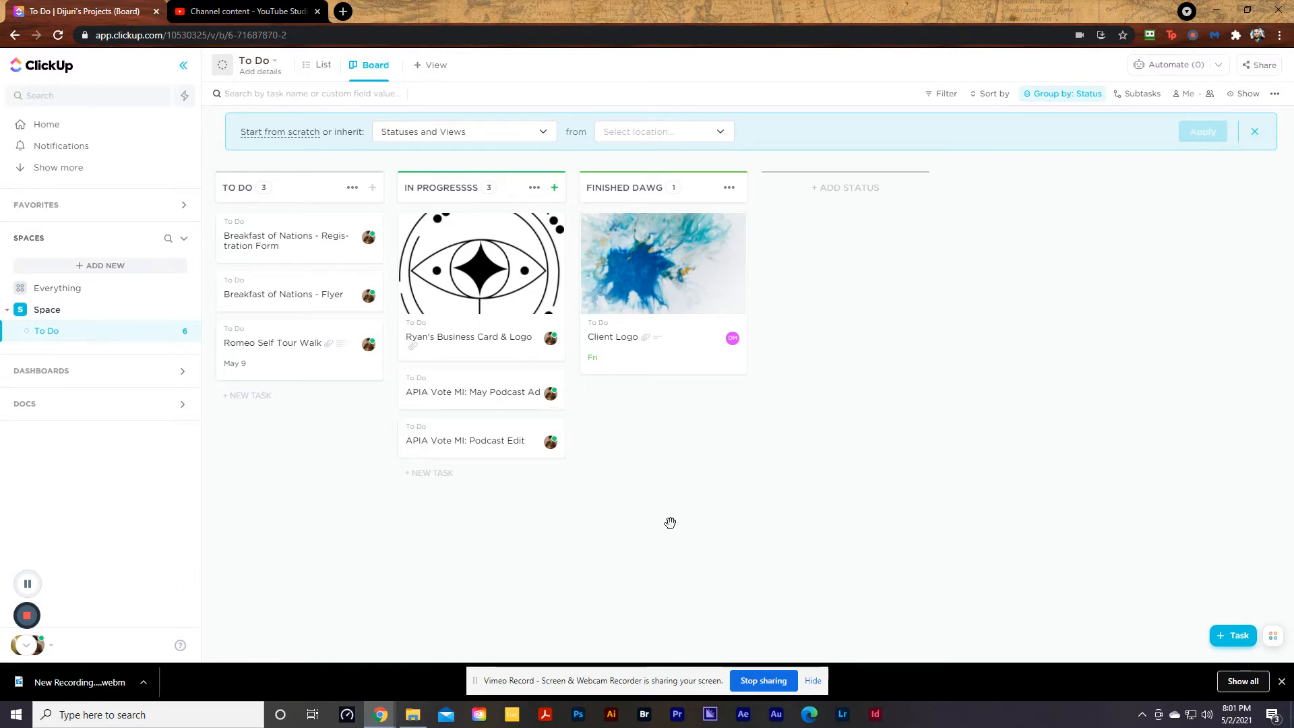
- Examine the workspace's people management page, including the invitation roles and the owner's member options, and return to the task board
{"action": "left_click", "coordinate": [52, 648]}
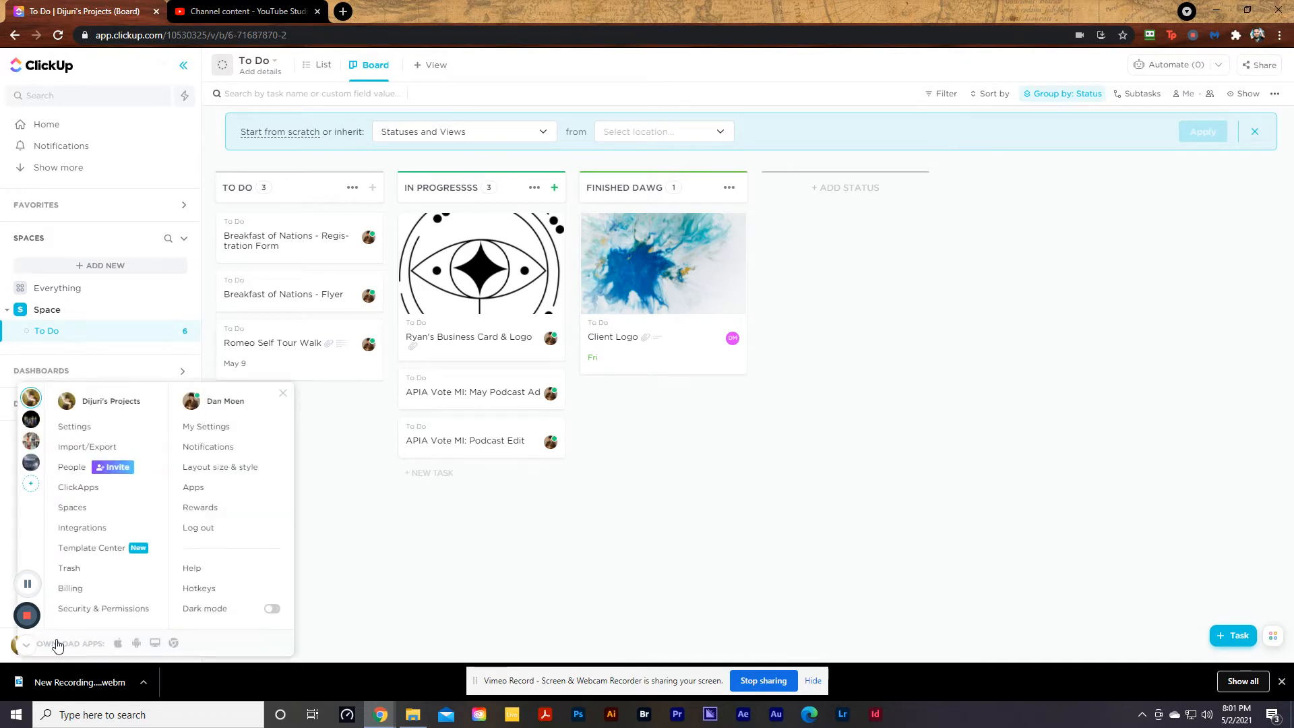
{"action": "left_click", "coordinate": [111, 470]}
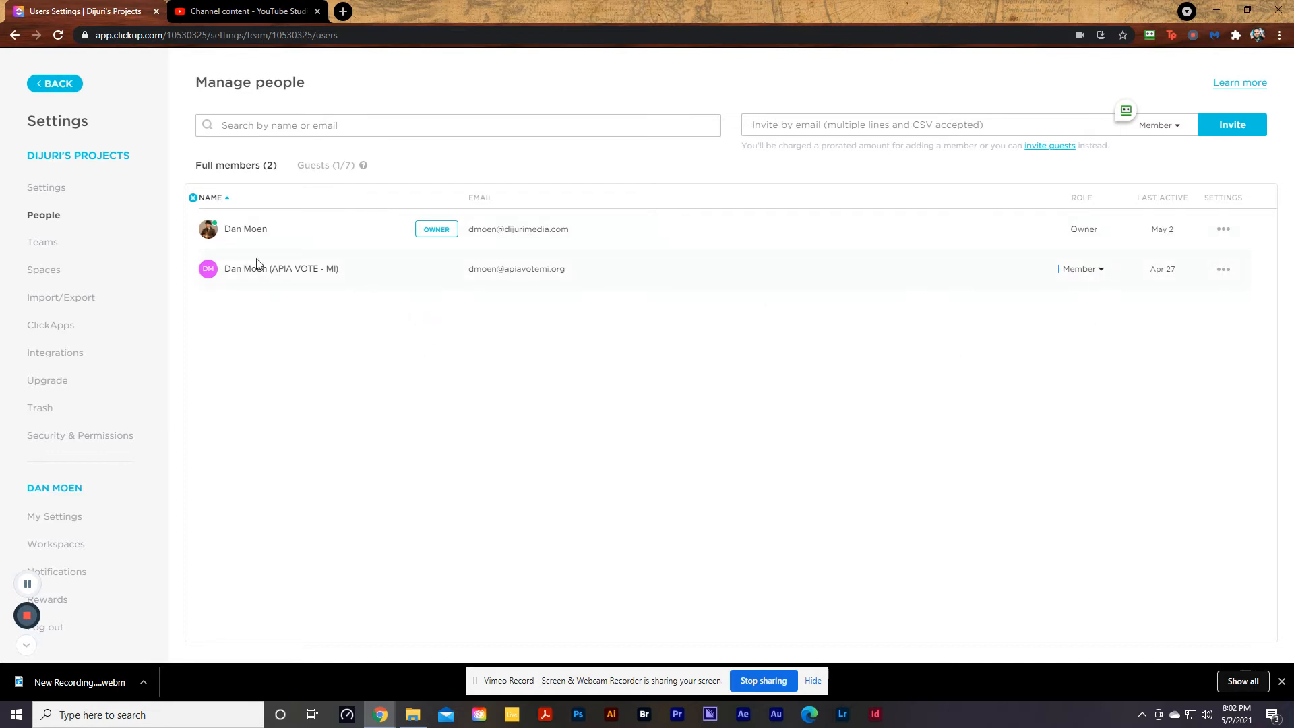
{"action": "left_click", "coordinate": [242, 122]}
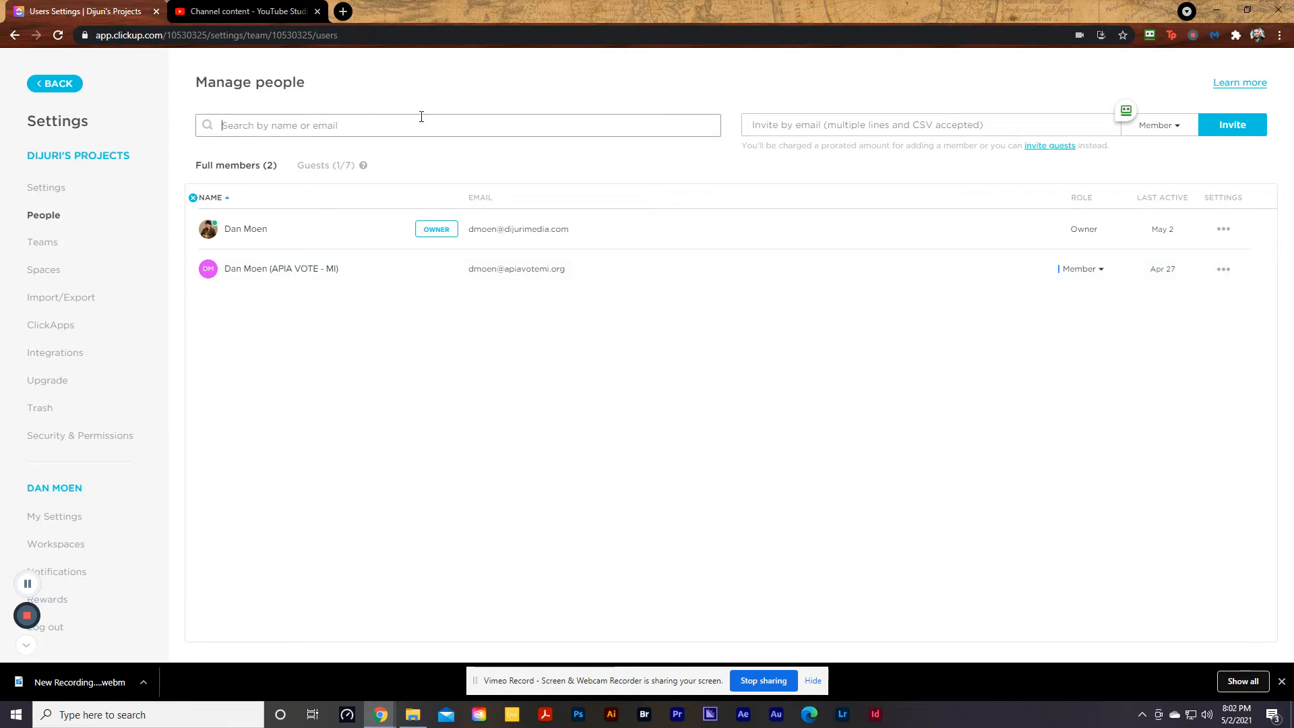
{"action": "left_click", "coordinate": [794, 124]}
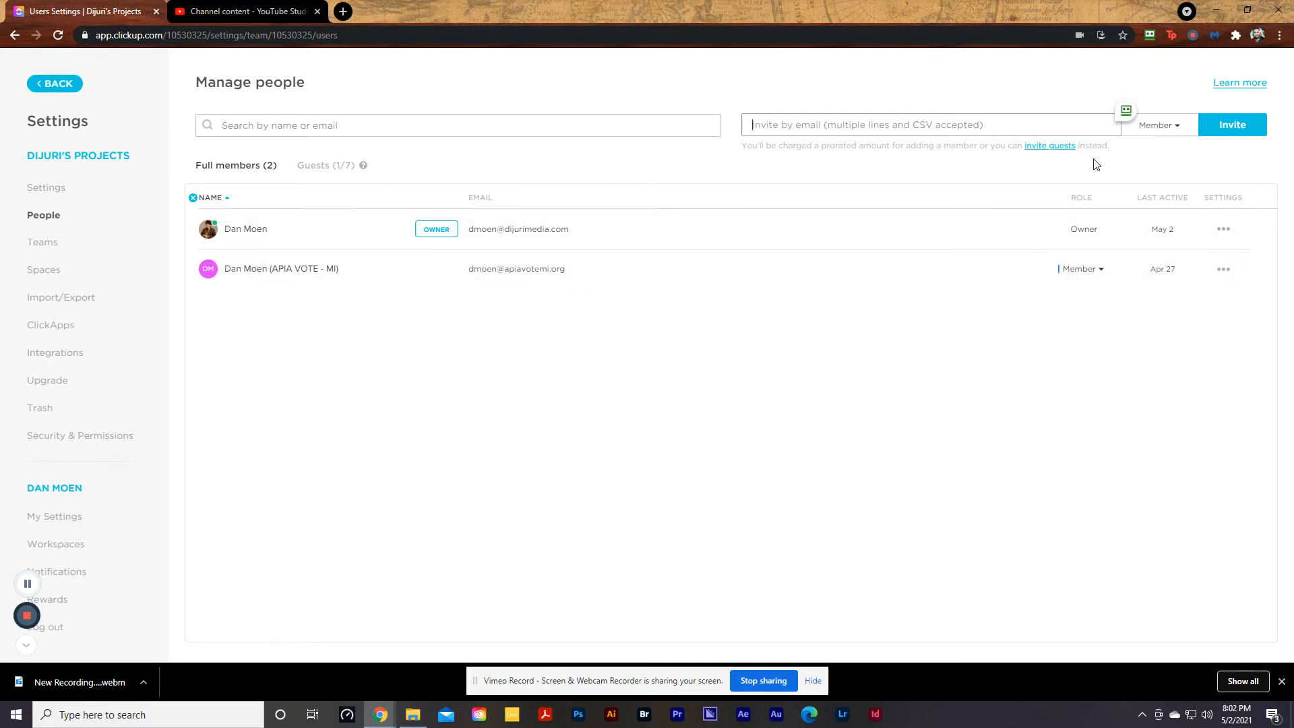
{"action": "left_click", "coordinate": [1178, 128]}
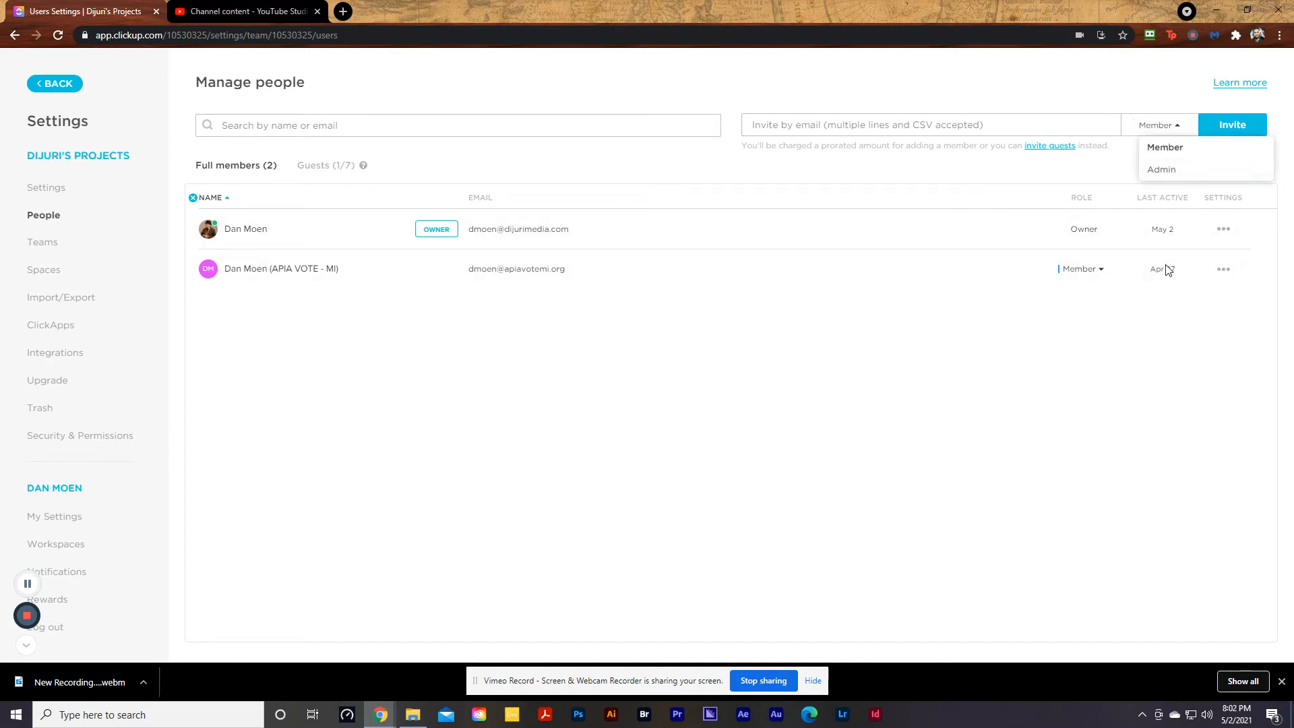
{"action": "left_click", "coordinate": [916, 316]}
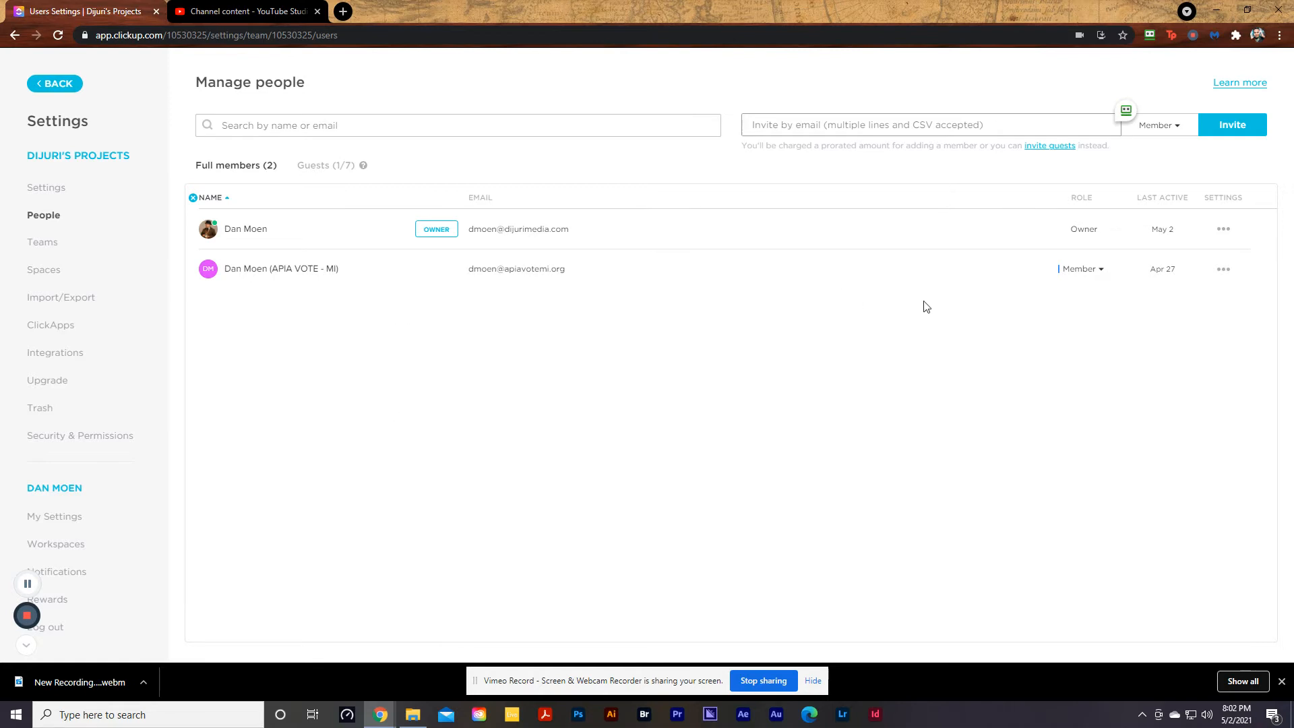
{"action": "left_click", "coordinate": [1225, 230]}
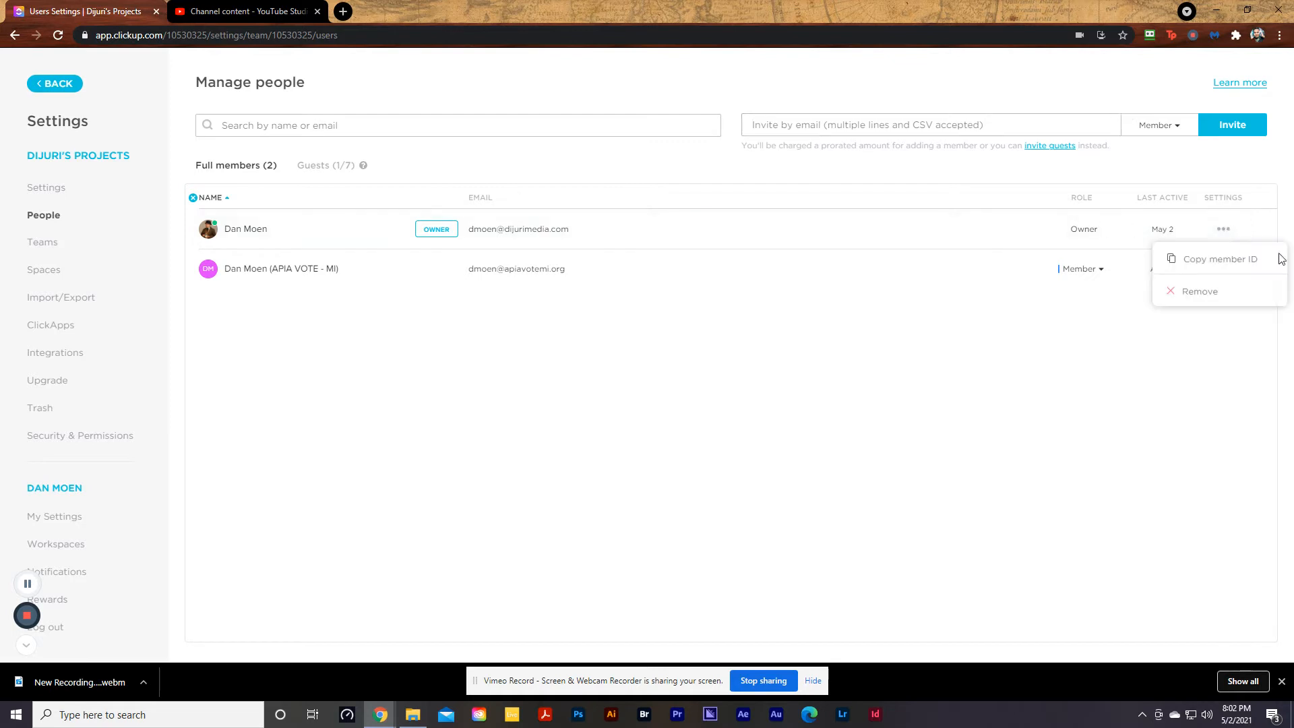
{"action": "left_click", "coordinate": [840, 489]}
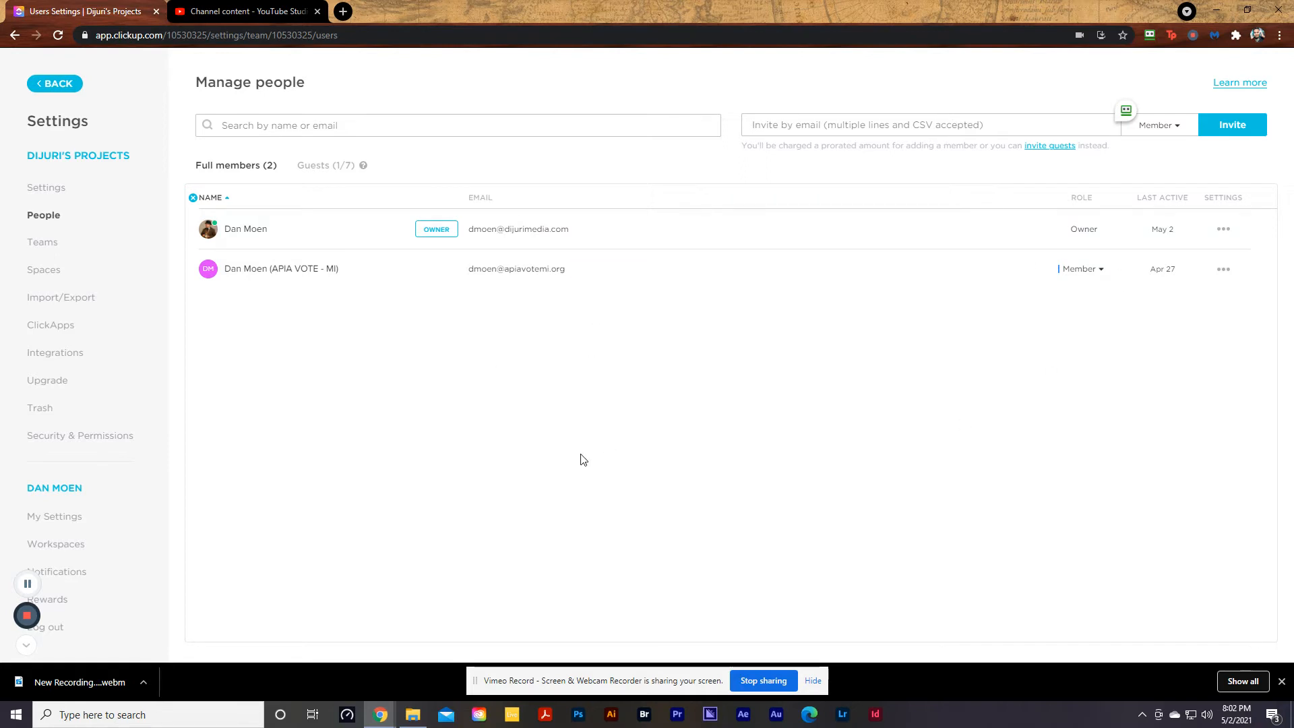
{"action": "left_click", "coordinate": [55, 84]}
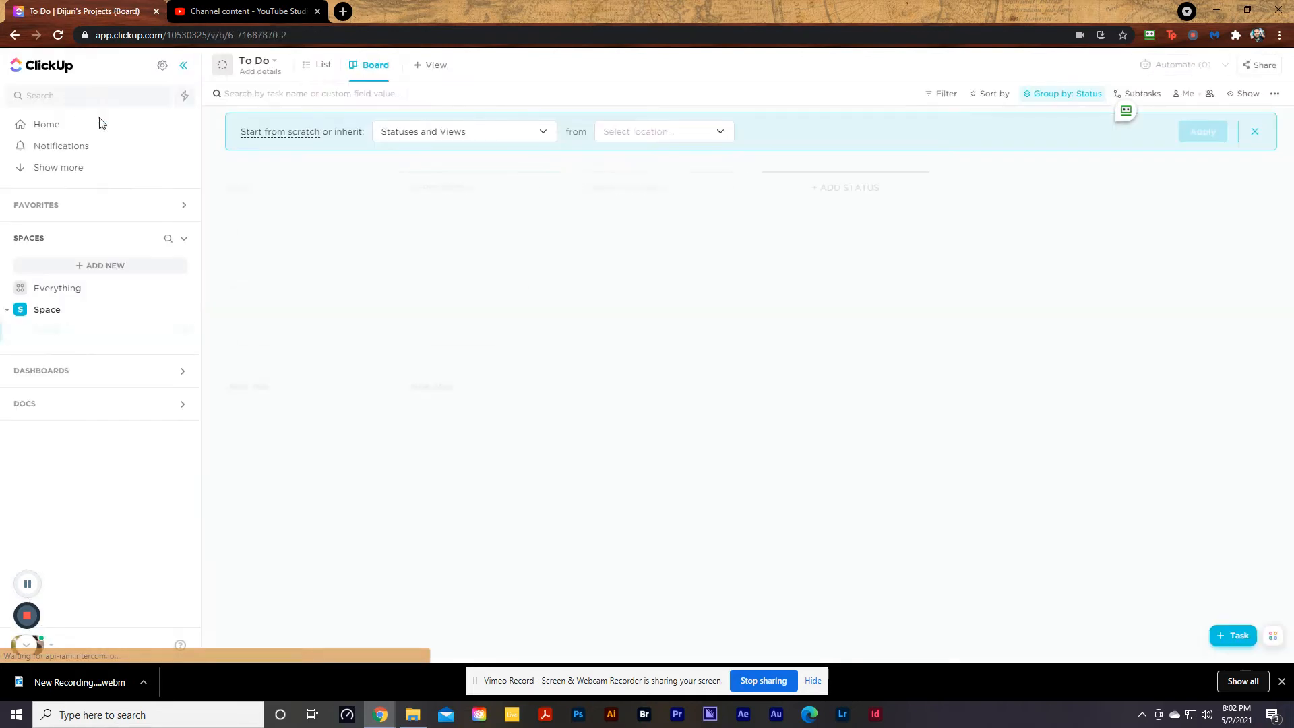
{"action": "left_click", "coordinate": [52, 647]}
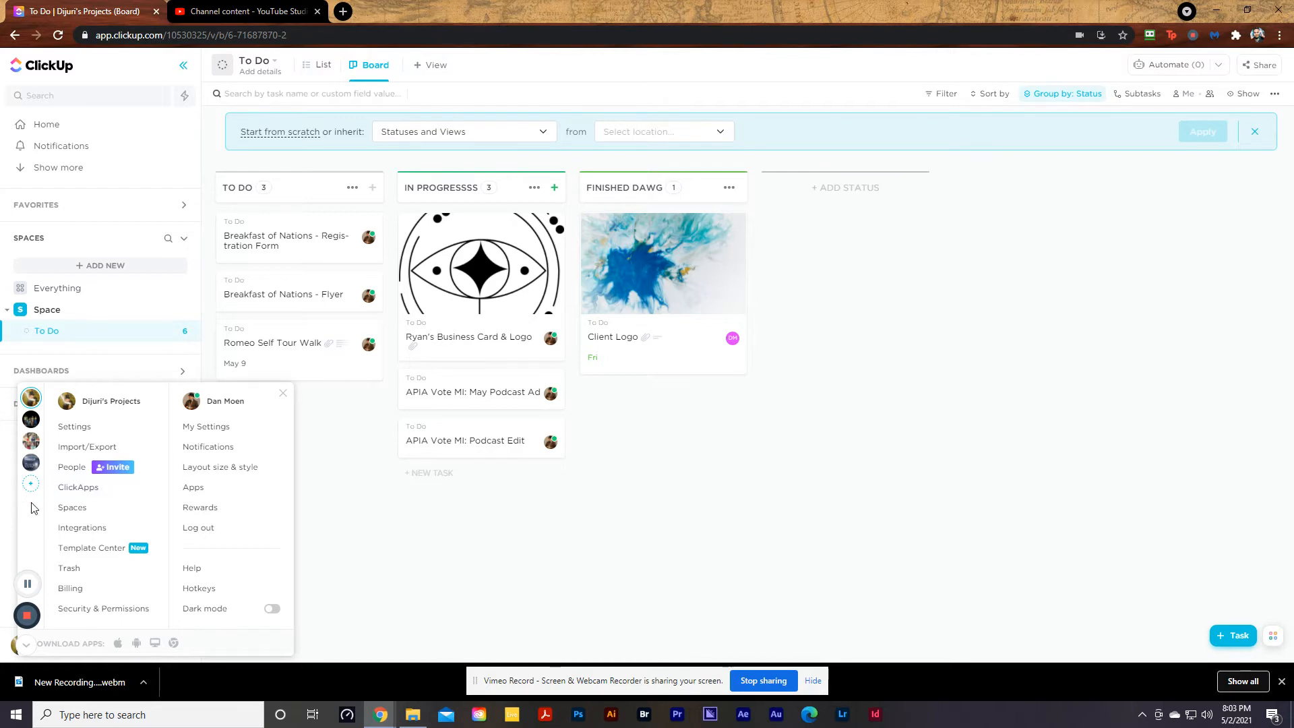
{"action": "left_click", "coordinate": [495, 571]}
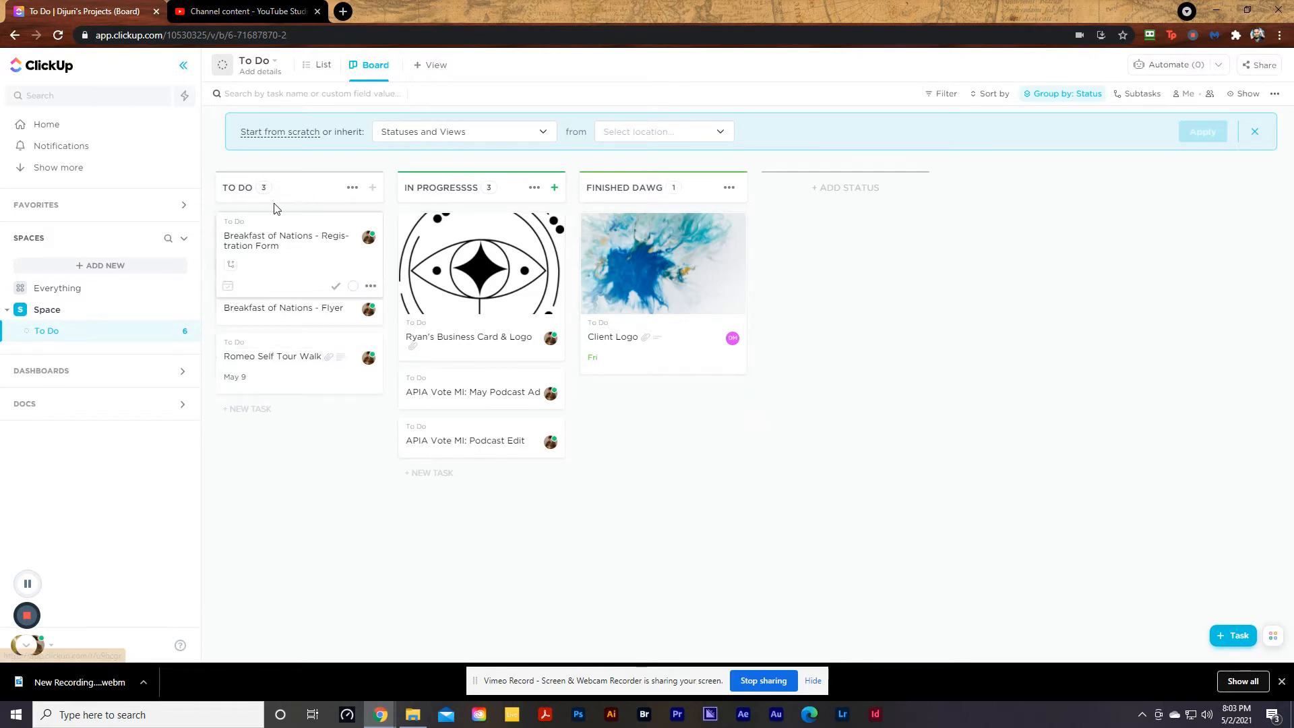
- Add a task named "Client Logo Design" to the To Do column, assigned to the APIA VOTE - MI member, and save it
{"action": "left_click", "coordinate": [373, 190]}
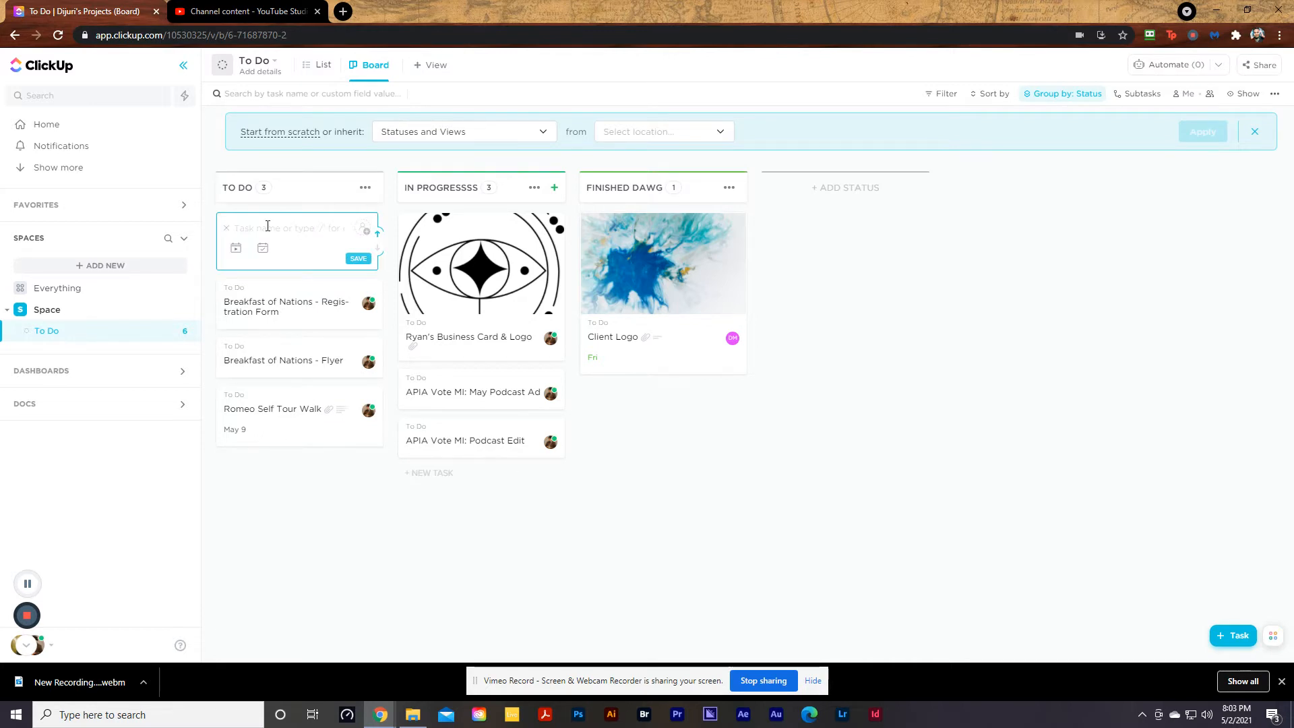
{"action": "type", "text": "Clien"}
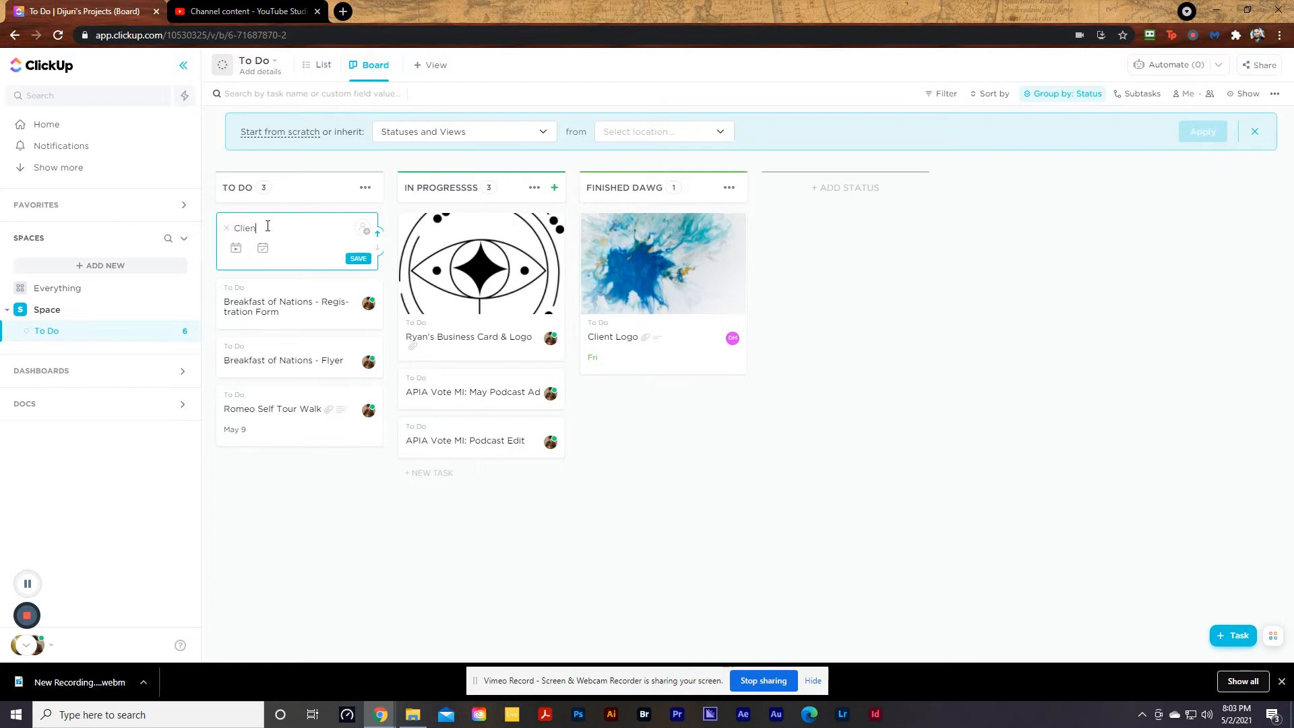
{"action": "type", "text": "t Logo Design"}
{"action": "left_click", "coordinate": [363, 231]}
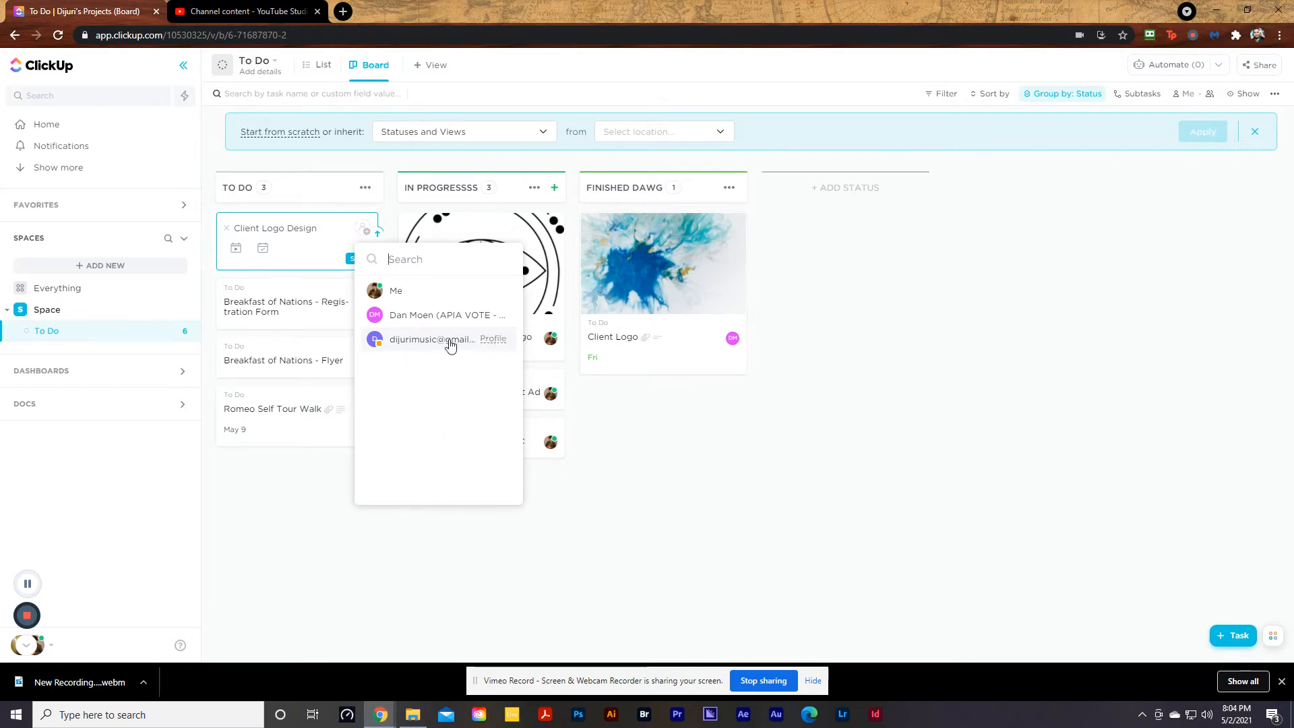
{"action": "left_click", "coordinate": [406, 317]}
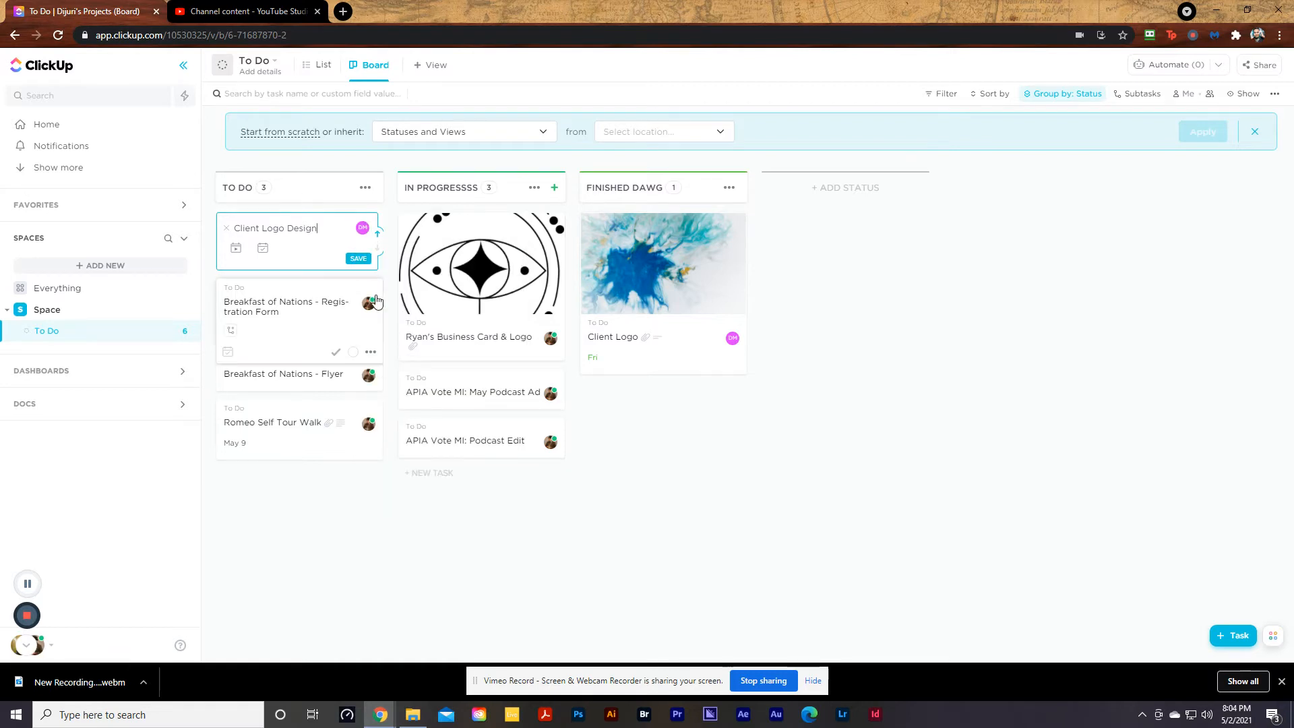
{"action": "left_click", "coordinate": [358, 260]}
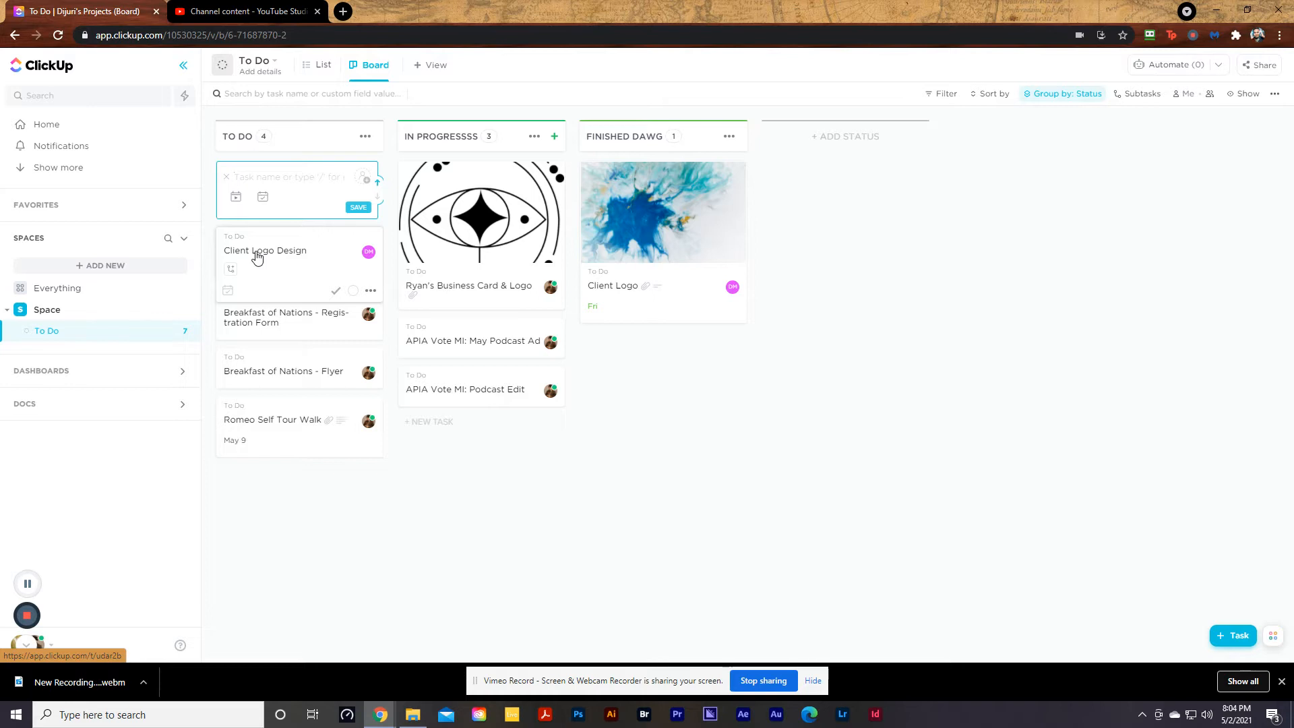
- Move the Client Logo Design task to the Finished Dawg column and back to the To Do column
{"action": "left_click_drag", "start_coordinate": [257, 255], "coordinate": [638, 312]}
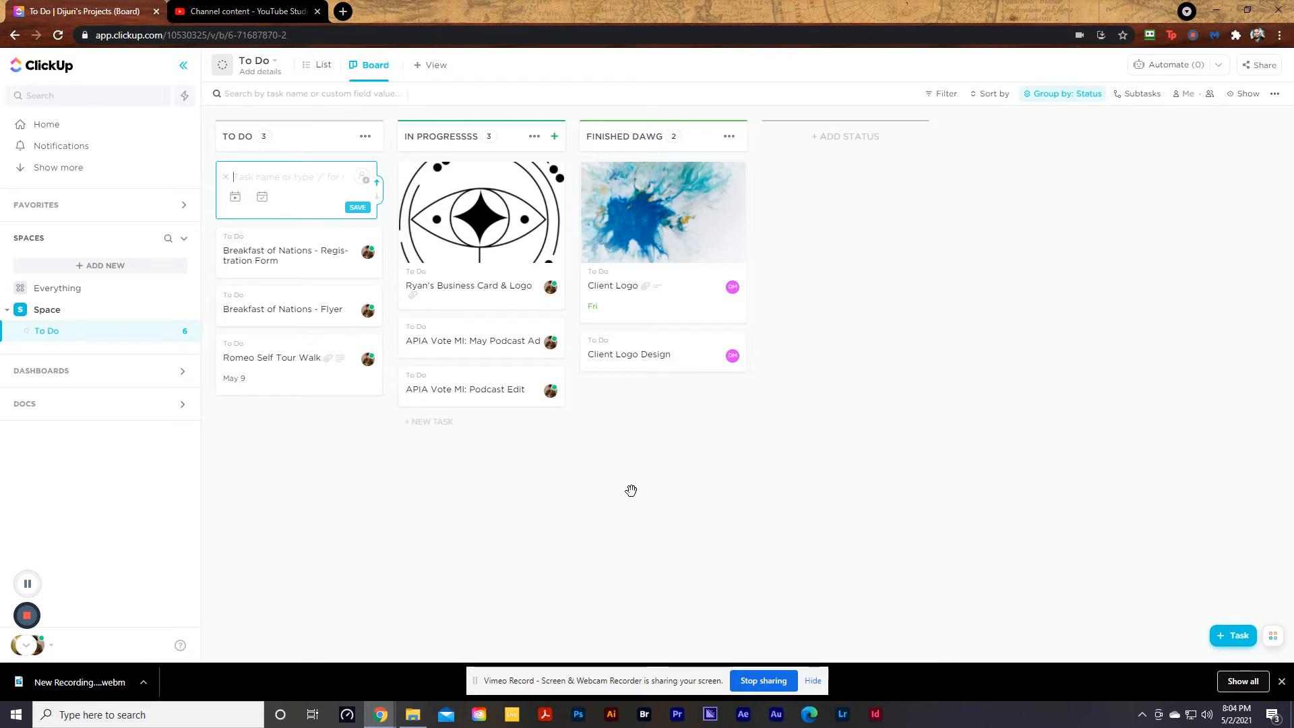
{"action": "left_click_drag", "start_coordinate": [633, 355], "coordinate": [255, 256]}
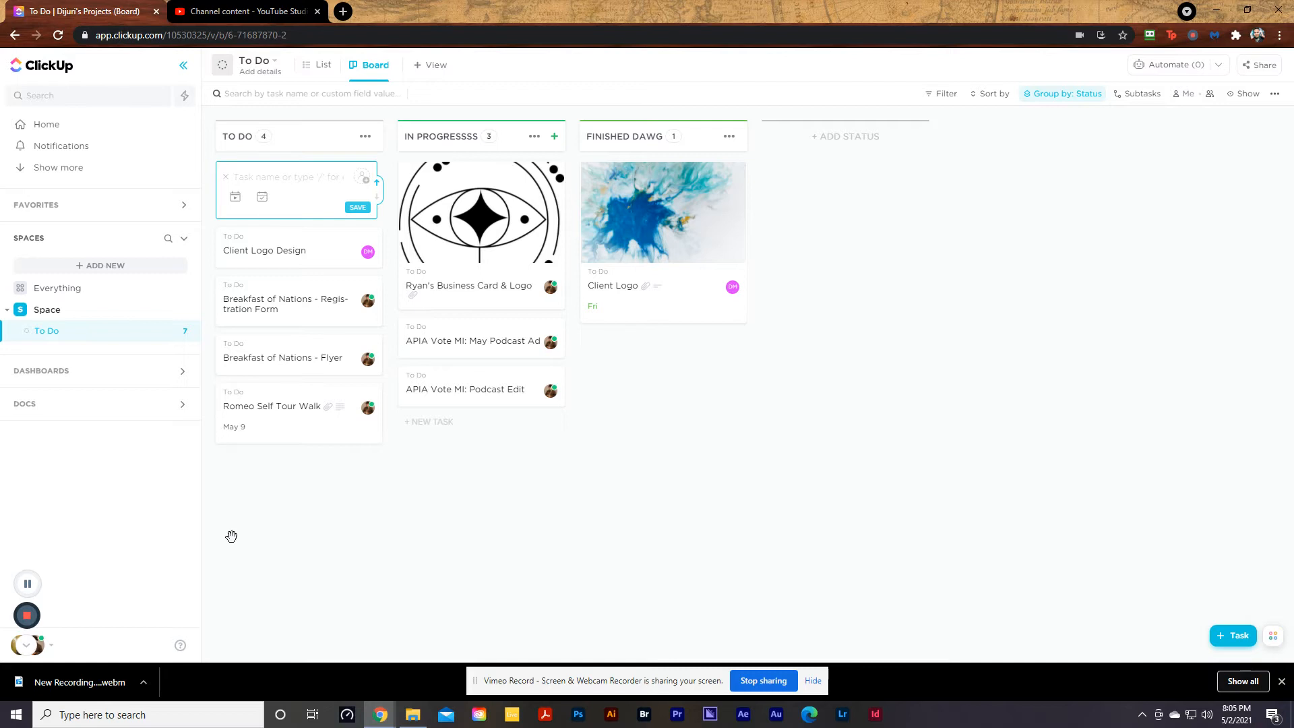
- Describe the Client Logo Design task as "Client loves the sea. Client wants blue. Client hates trees." and, on a new line, "Client says: "I want squares""
{"action": "mouse_move", "coordinate": [288, 255]}
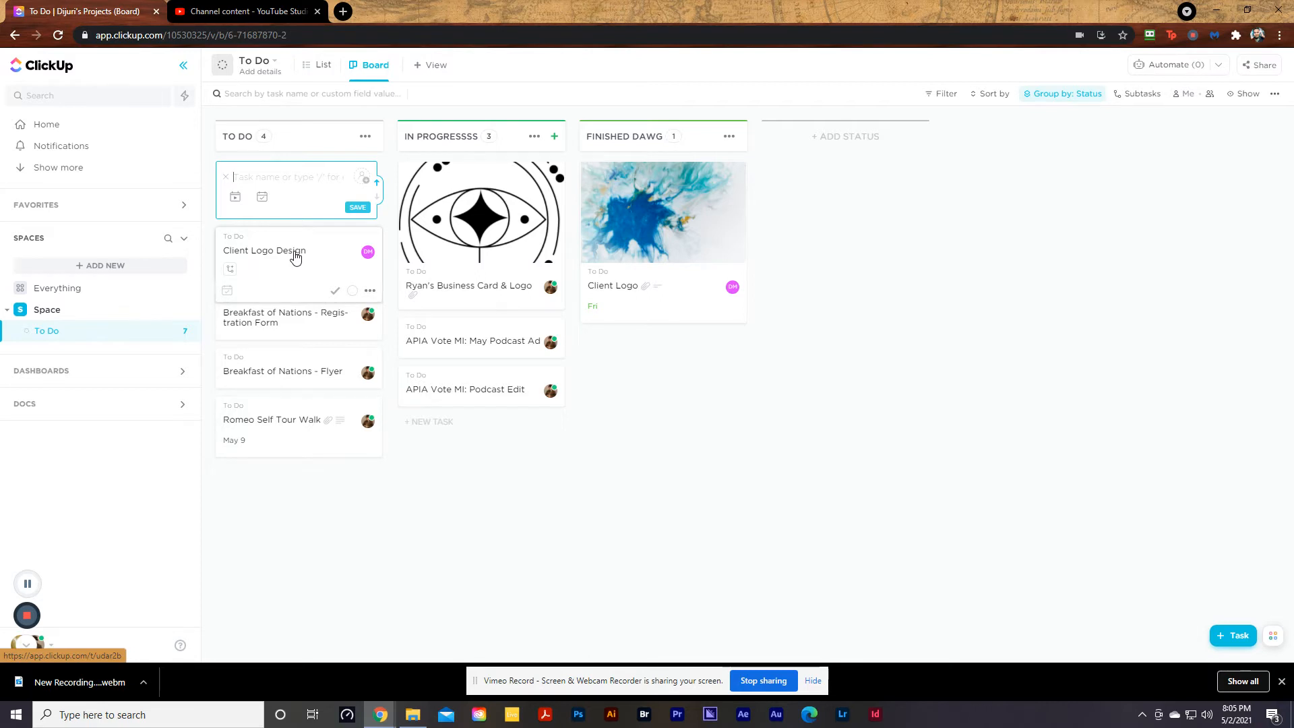
{"action": "left_click", "coordinate": [294, 257]}
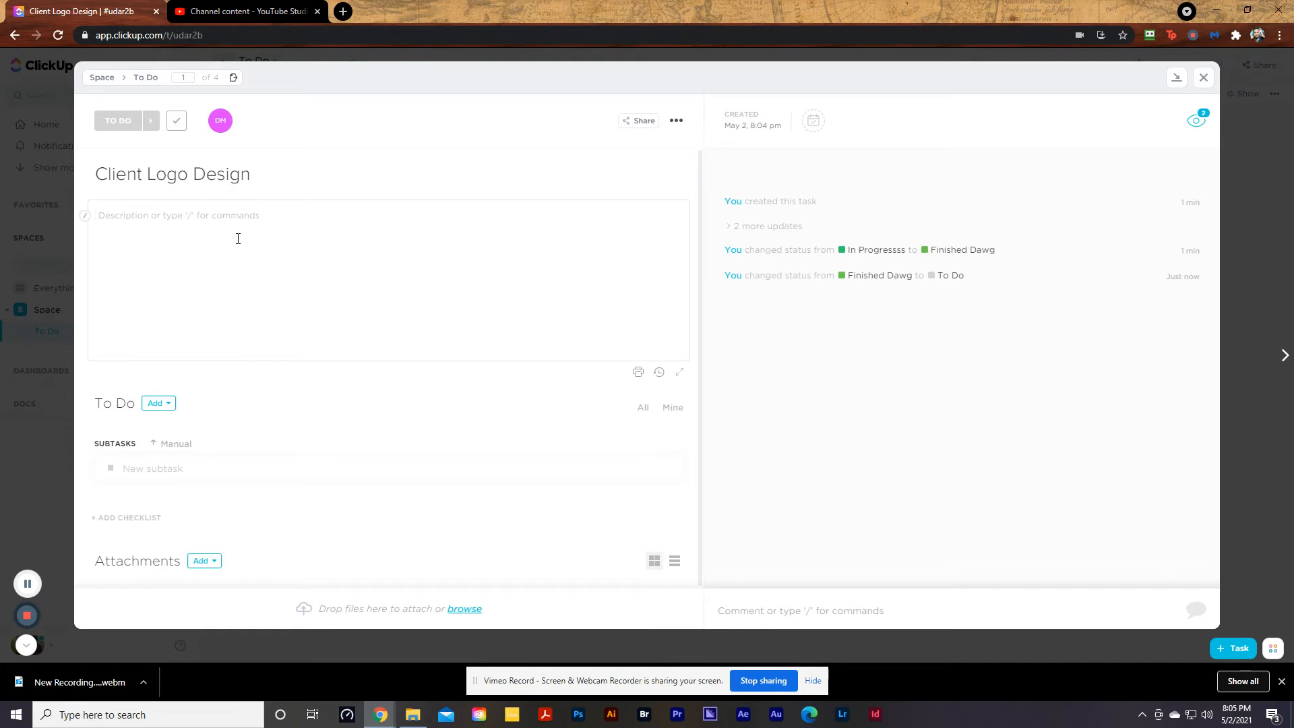
{"action": "type", "text": "Client loves the sea. Client wants blue. "}
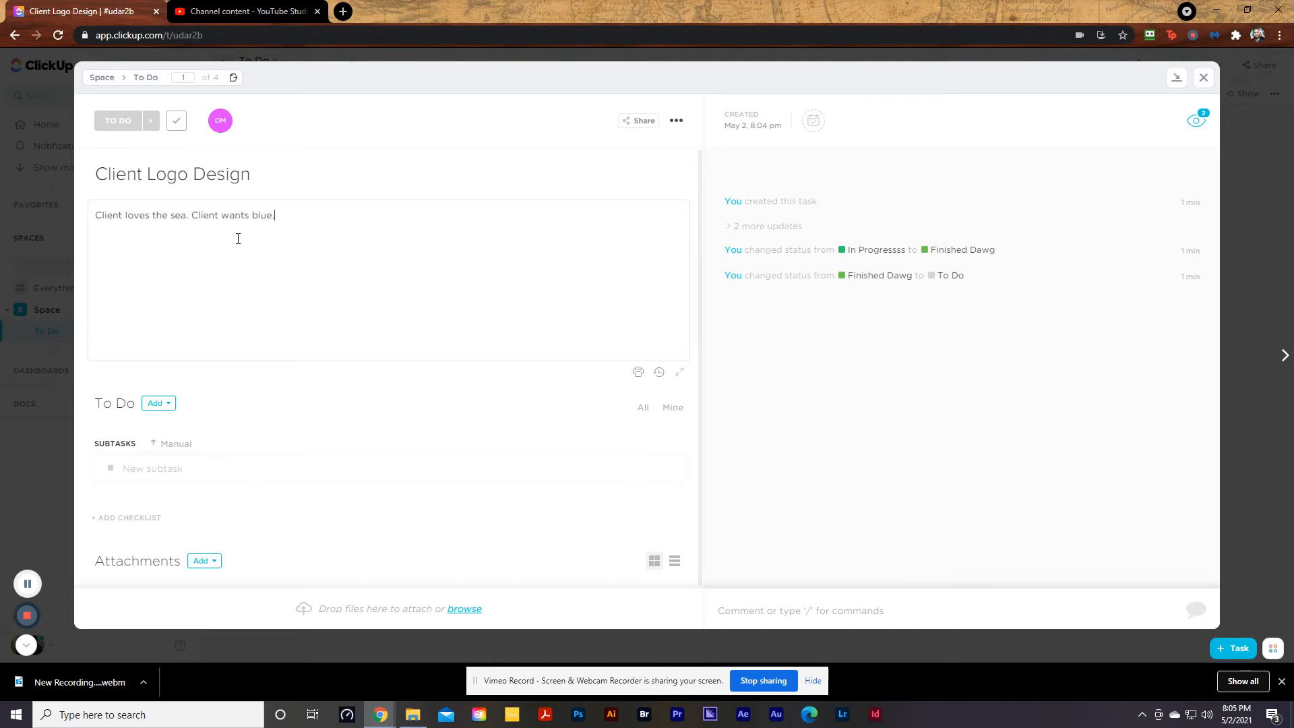
{"action": "type", "text": "Client hates tre"}
{"action": "type", "text": "C"}
{"action": "type", "text": "lient says"}
{"action": "type", "text": ": \"I wa"}
{"action": "type", "text": "nt squares\""}
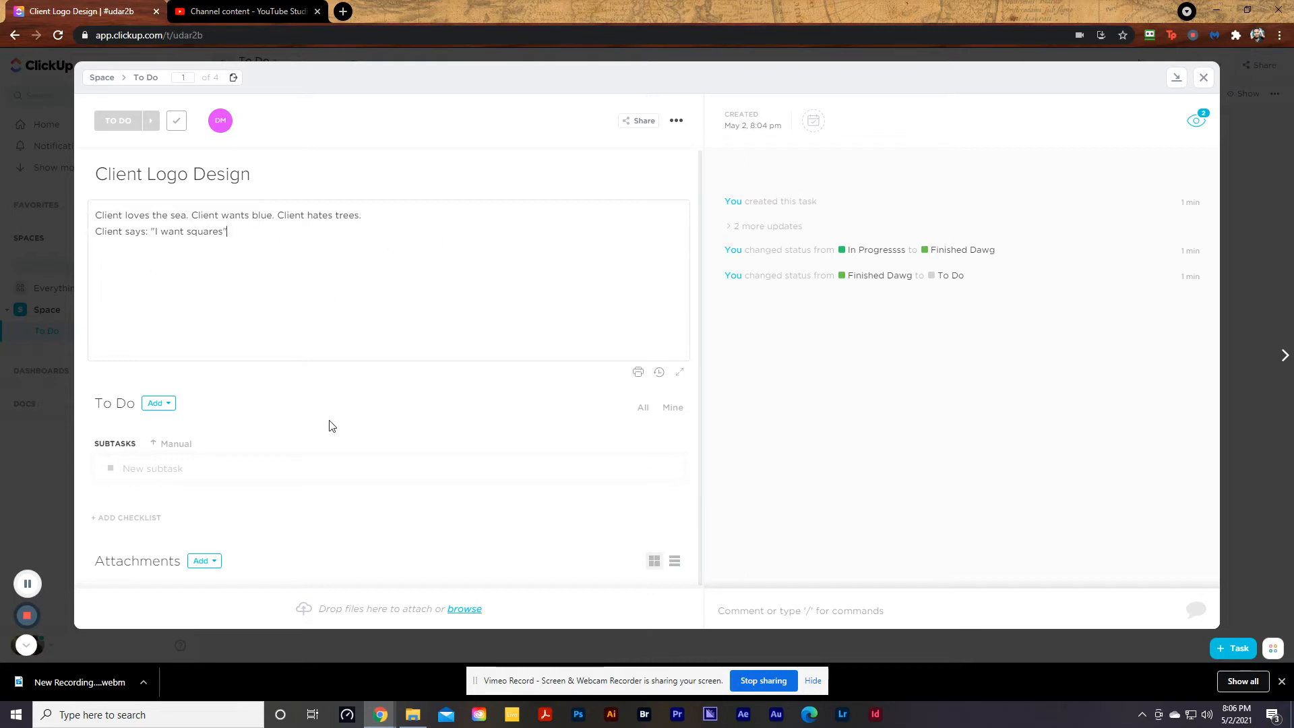
- Insert the blue paint image from the Downloads folder into the task description and check the task's attachments
{"action": "left_click", "coordinate": [409, 722]}
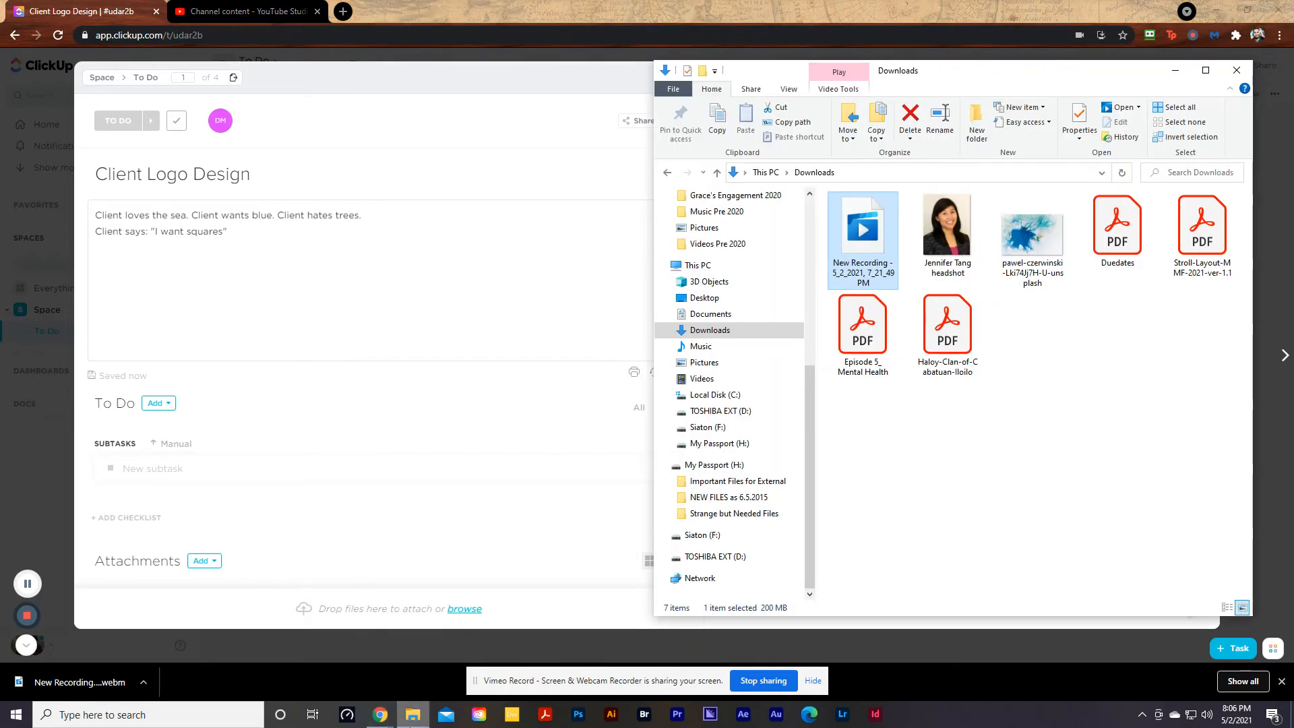
{"action": "left_click", "coordinate": [1045, 361]}
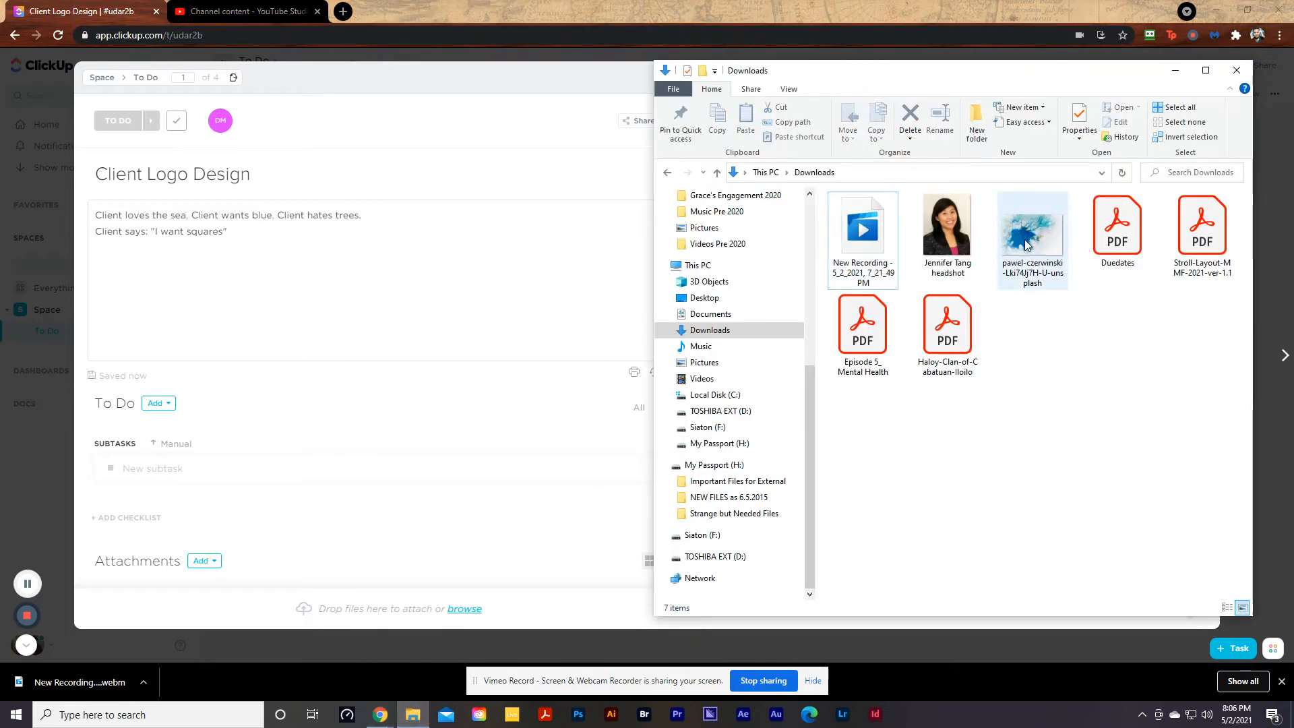
{"action": "left_click_drag", "start_coordinate": [1026, 243], "coordinate": [339, 309]}
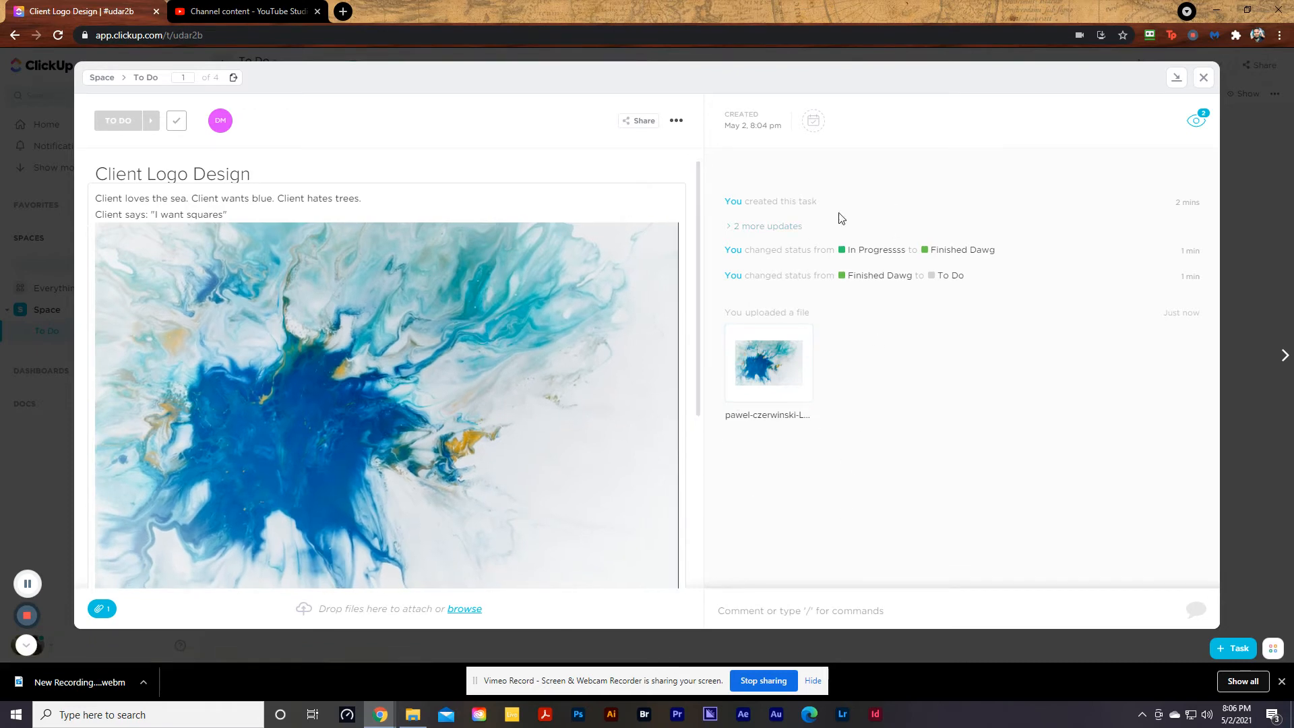
{"action": "scroll", "coordinate": [551, 398], "scroll_direction": "down", "scroll_amount": 3}
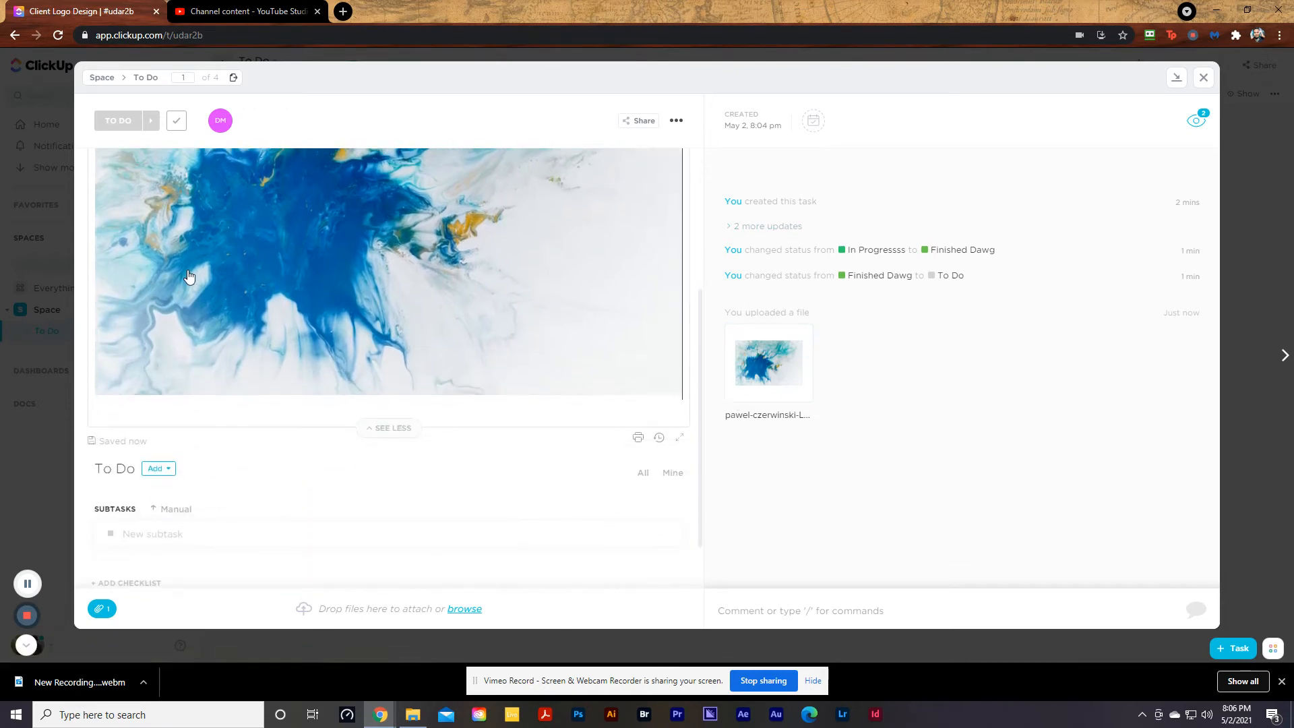
{"action": "scroll", "coordinate": [253, 407], "scroll_direction": "down", "scroll_amount": 3}
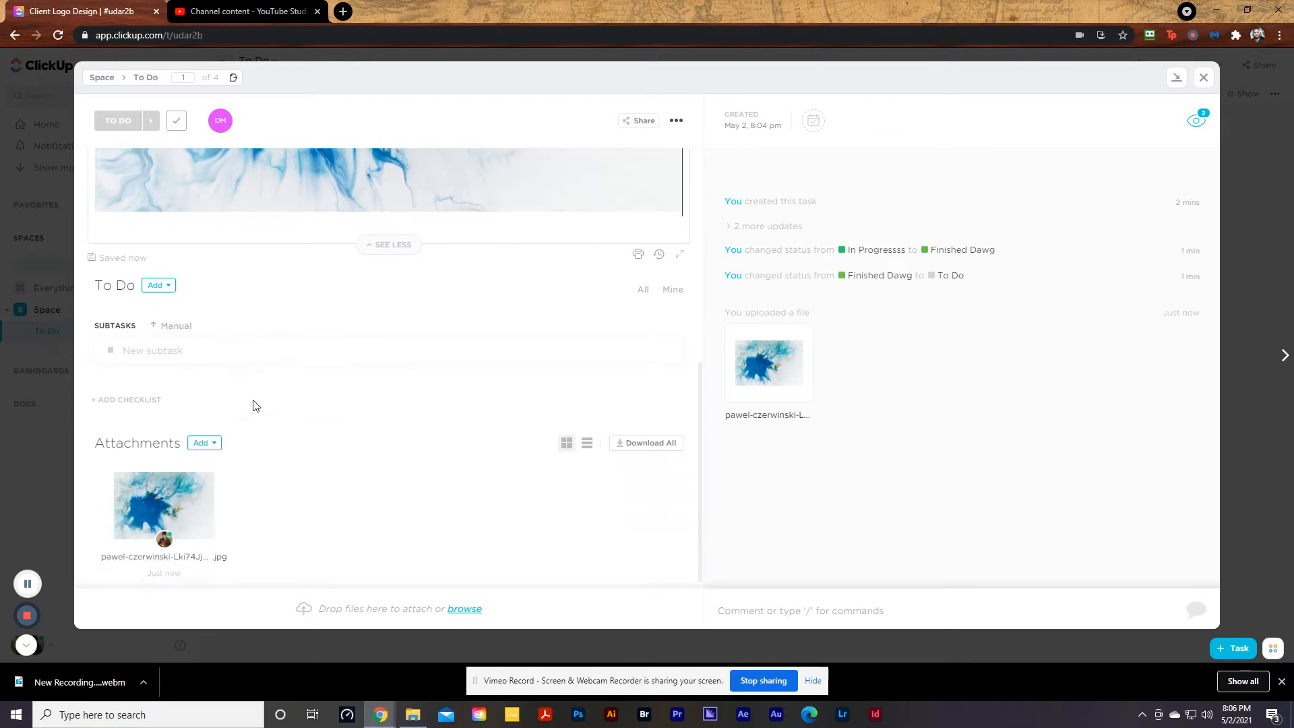
- Set the Client Logo Design task's due date to Friday, May 7, 2021
{"action": "scroll", "coordinate": [260, 401], "scroll_direction": "up", "scroll_amount": 1}
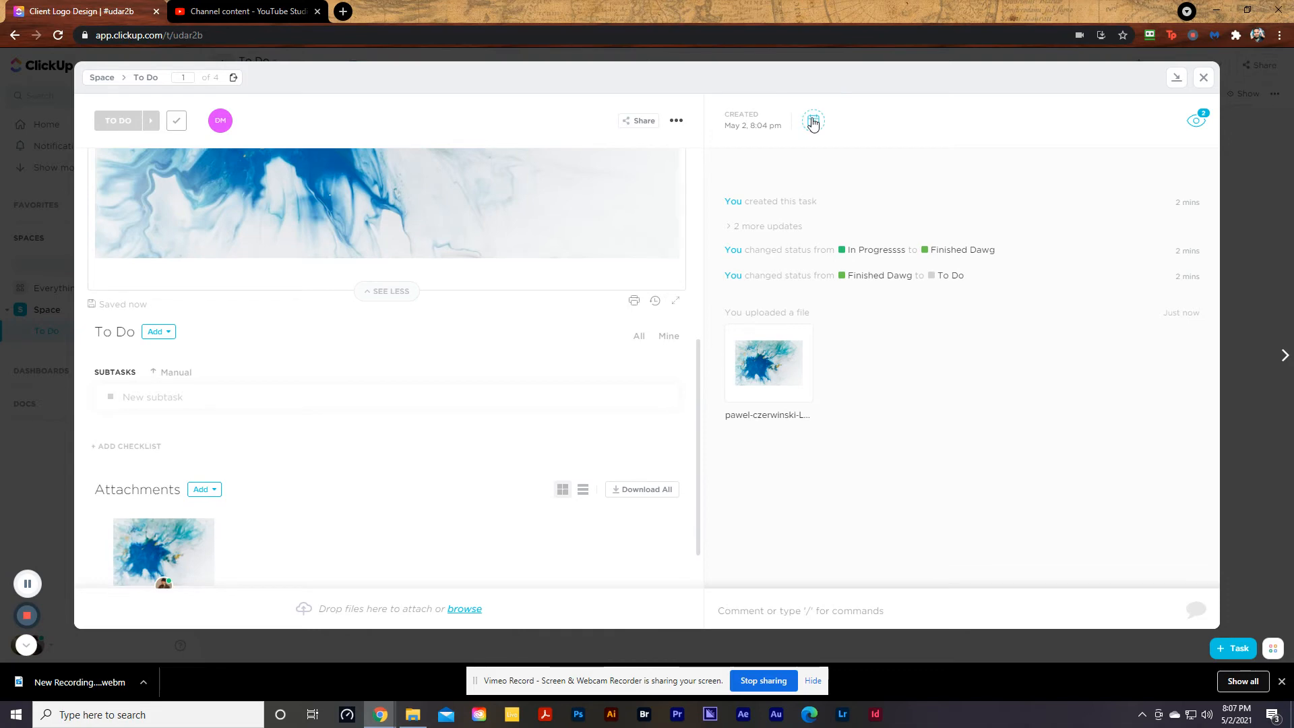
{"action": "left_click", "coordinate": [813, 122]}
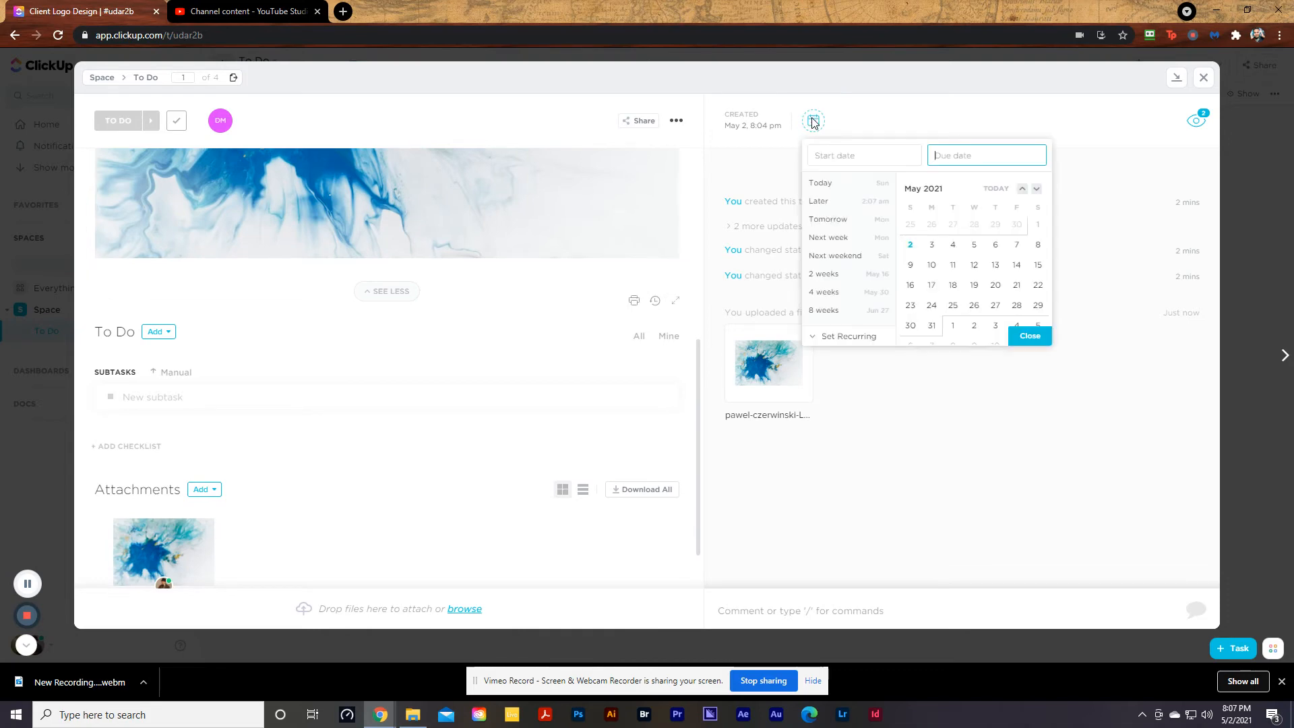
{"action": "left_click", "coordinate": [1016, 248]}
{"action": "left_click", "coordinate": [1034, 338]}
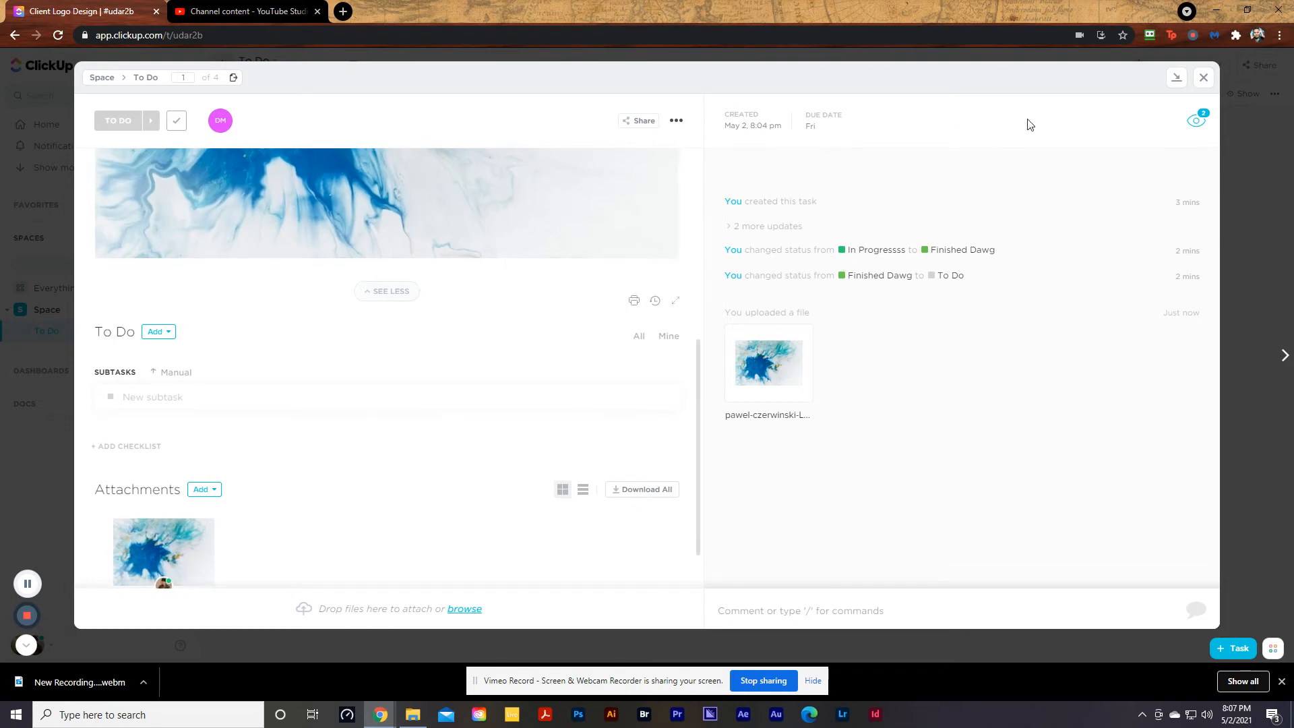
- Add a "Get fonts" subtask to the Client Logo Design task, assigned to the member listed by e-mail and due Tuesday, May 4, 2021
{"action": "mouse_move", "coordinate": [1100, 164]}
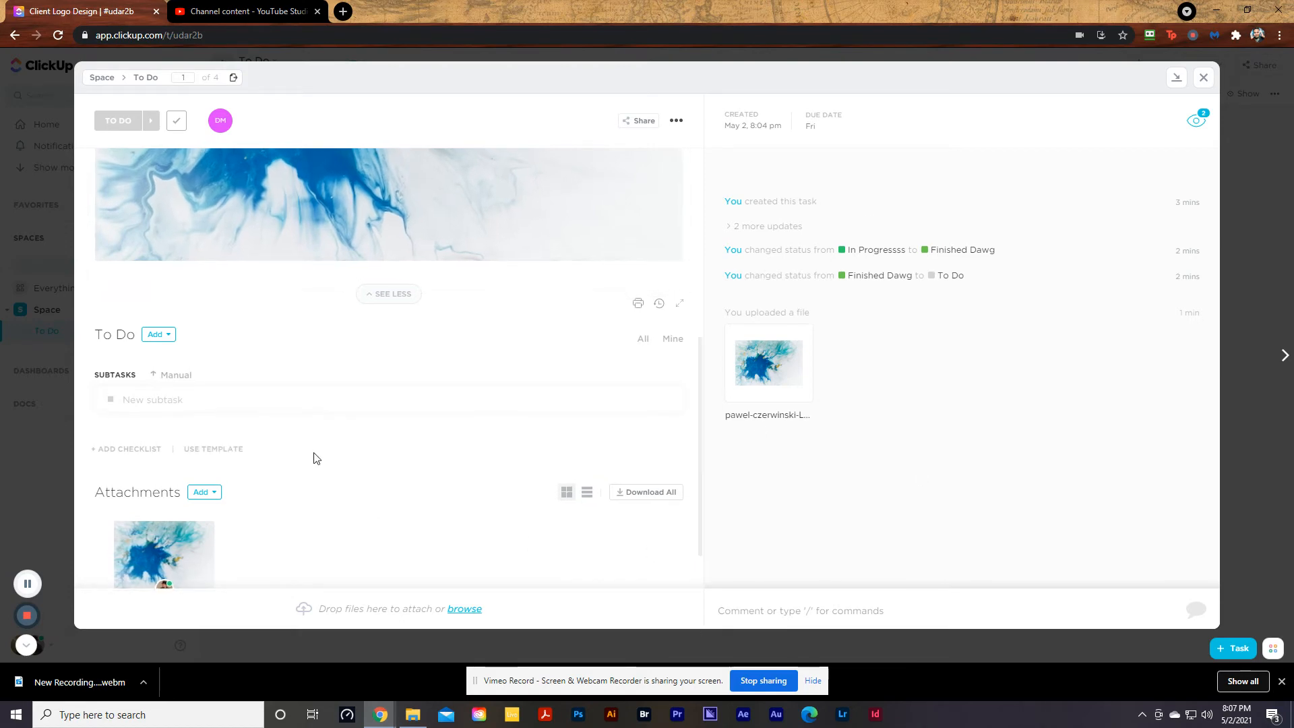
{"action": "left_click", "coordinate": [151, 400]}
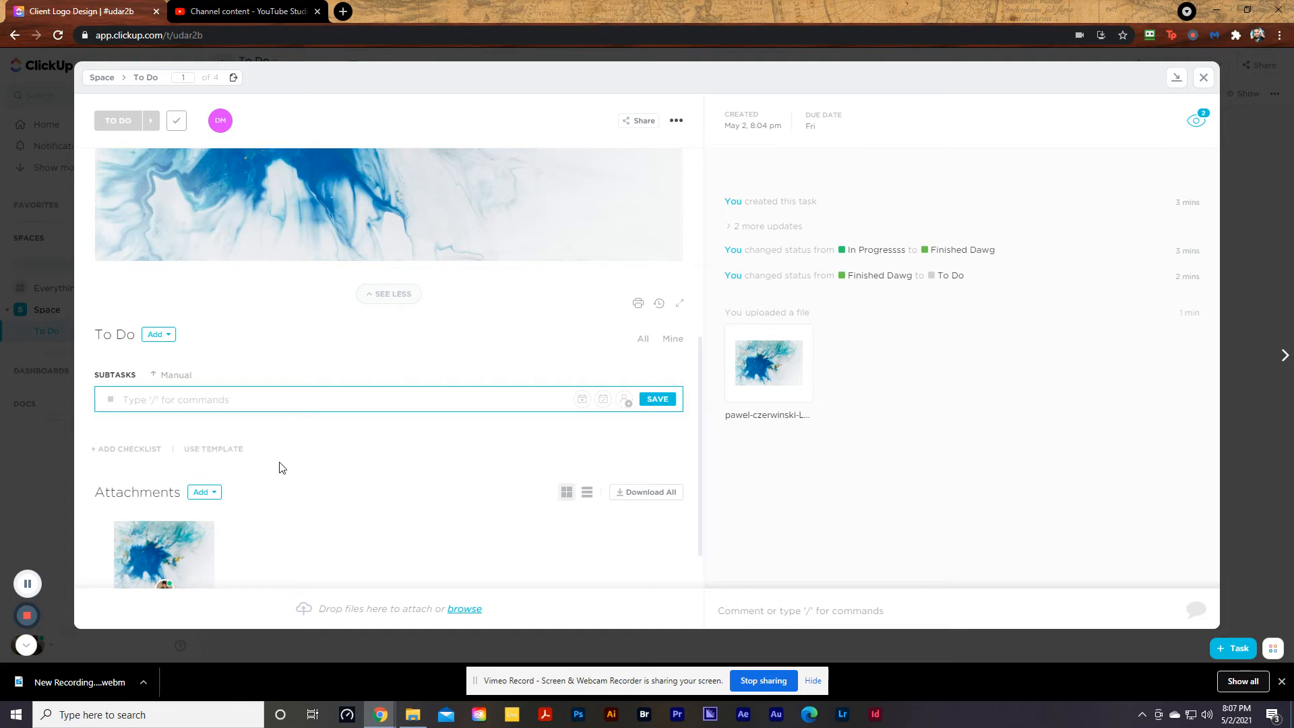
{"action": "type", "text": "GEt"}
{"action": "left_click", "coordinate": [624, 400]}
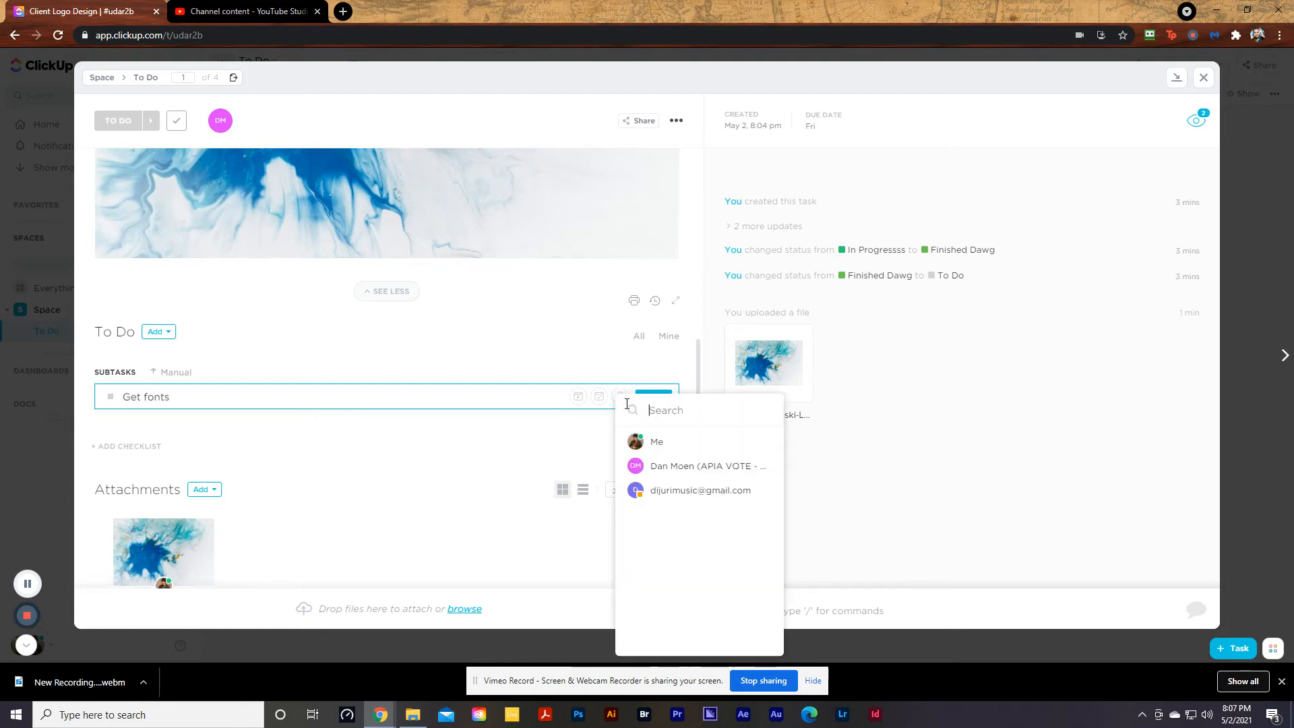
{"action": "left_click", "coordinate": [687, 502]}
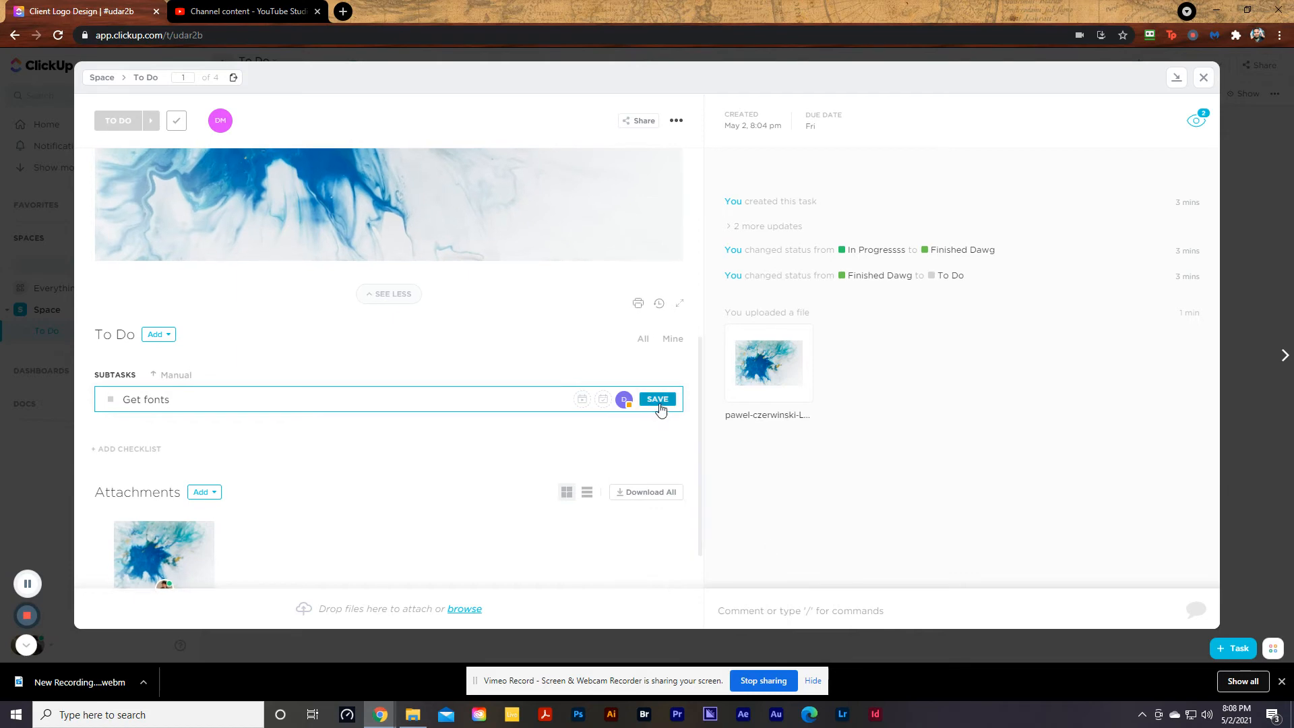
{"action": "left_click", "coordinate": [600, 402]}
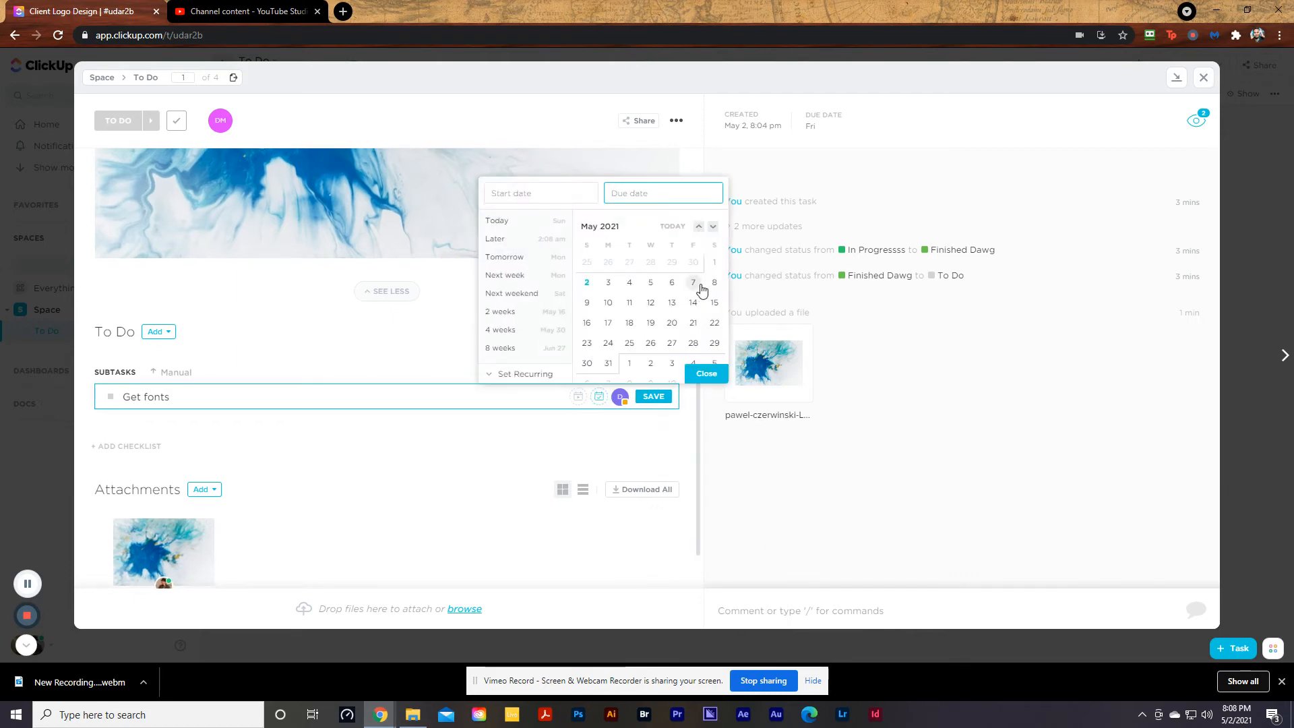
{"action": "left_click", "coordinate": [630, 283]}
{"action": "left_click", "coordinate": [706, 374]}
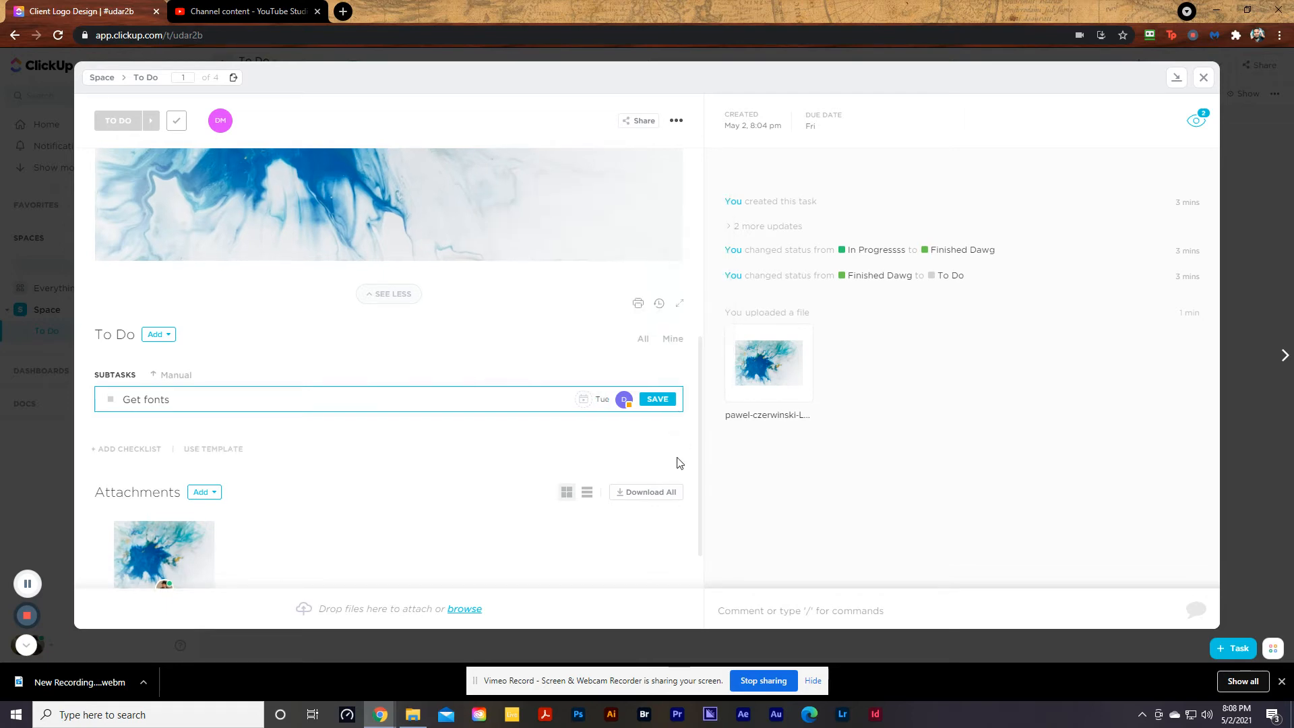
{"action": "left_click", "coordinate": [657, 399]}
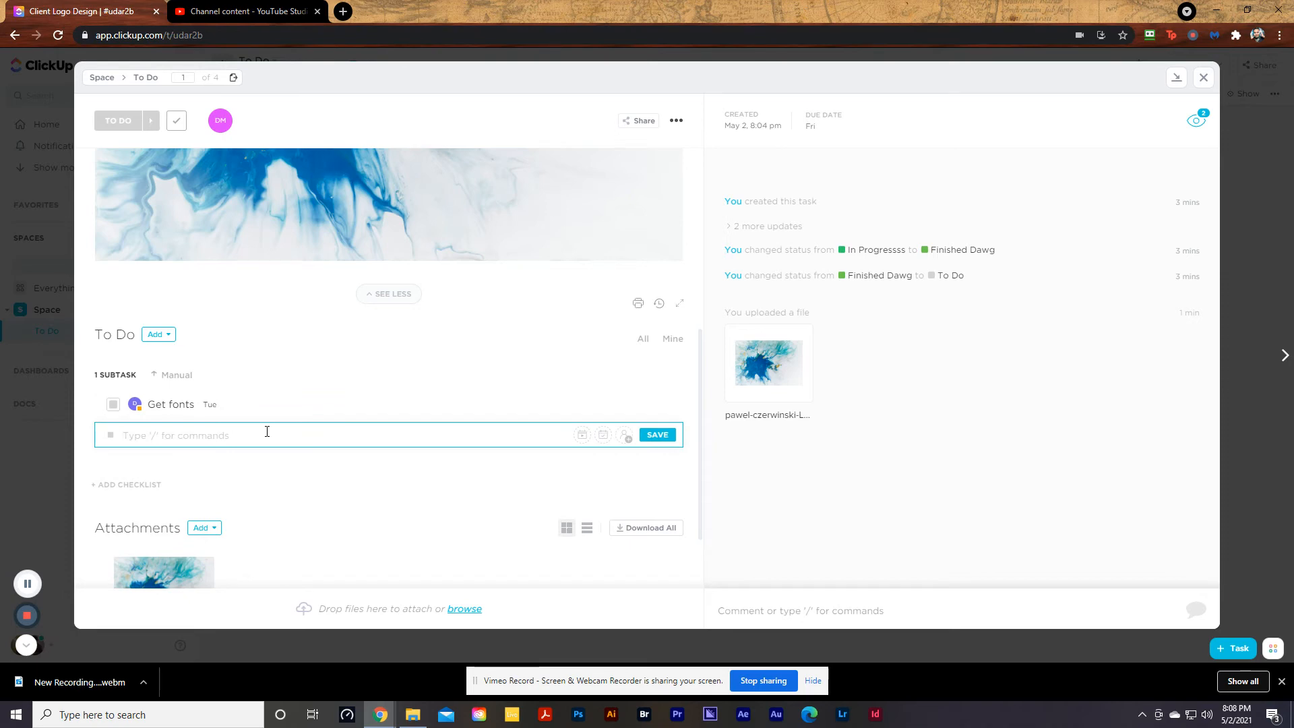
- Add a "Get Colors" subtask, assigned to the main task's assignee and due Wednesday, May 5, 2021
{"action": "type", "text": "Get Colors"}
{"action": "left_click", "coordinate": [625, 435]}
{"action": "left_click", "coordinate": [646, 465]}
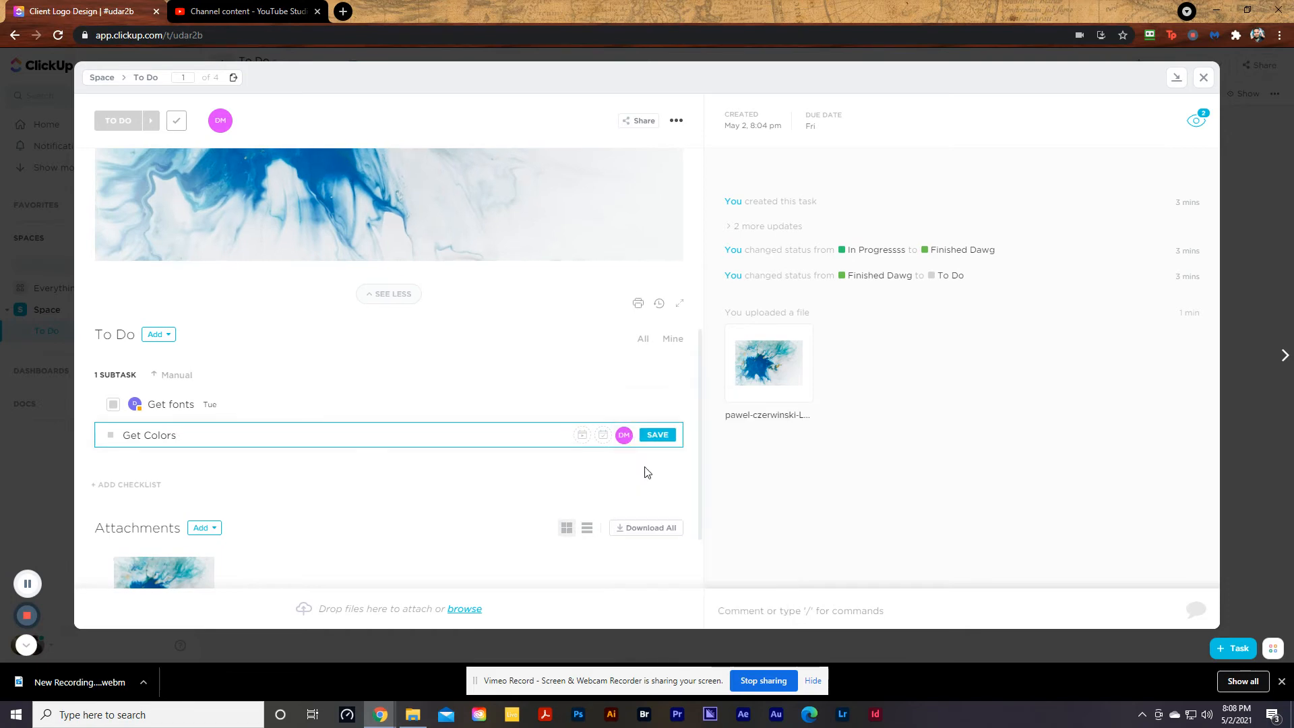
{"action": "left_click", "coordinate": [603, 437]}
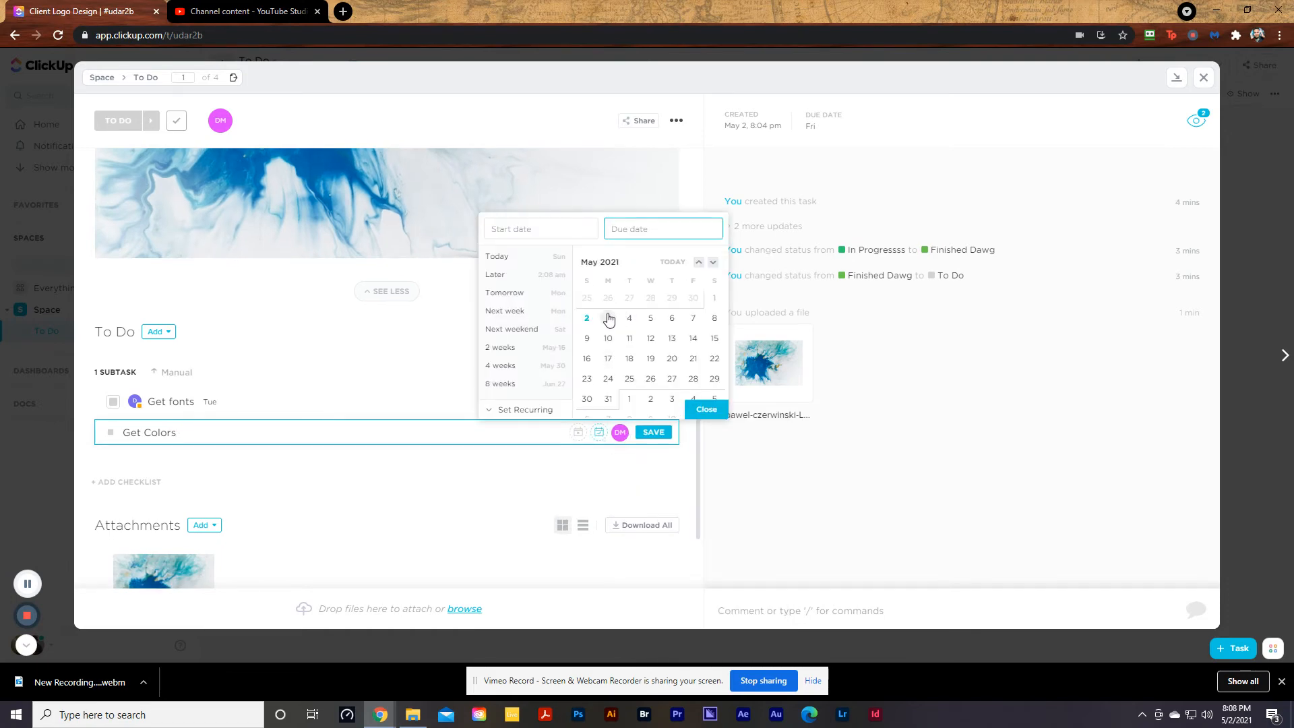
{"action": "left_click", "coordinate": [650, 318]}
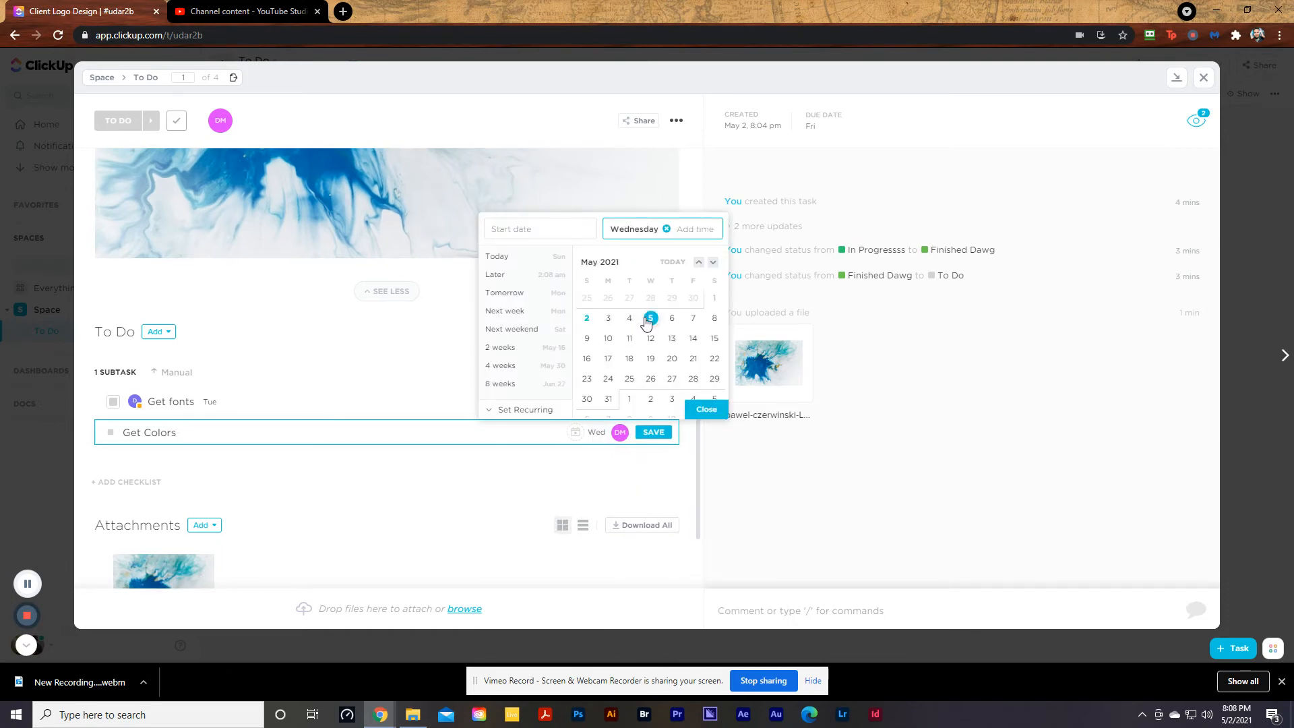
{"action": "left_click", "coordinate": [716, 413]}
{"action": "key", "text": "Return"}
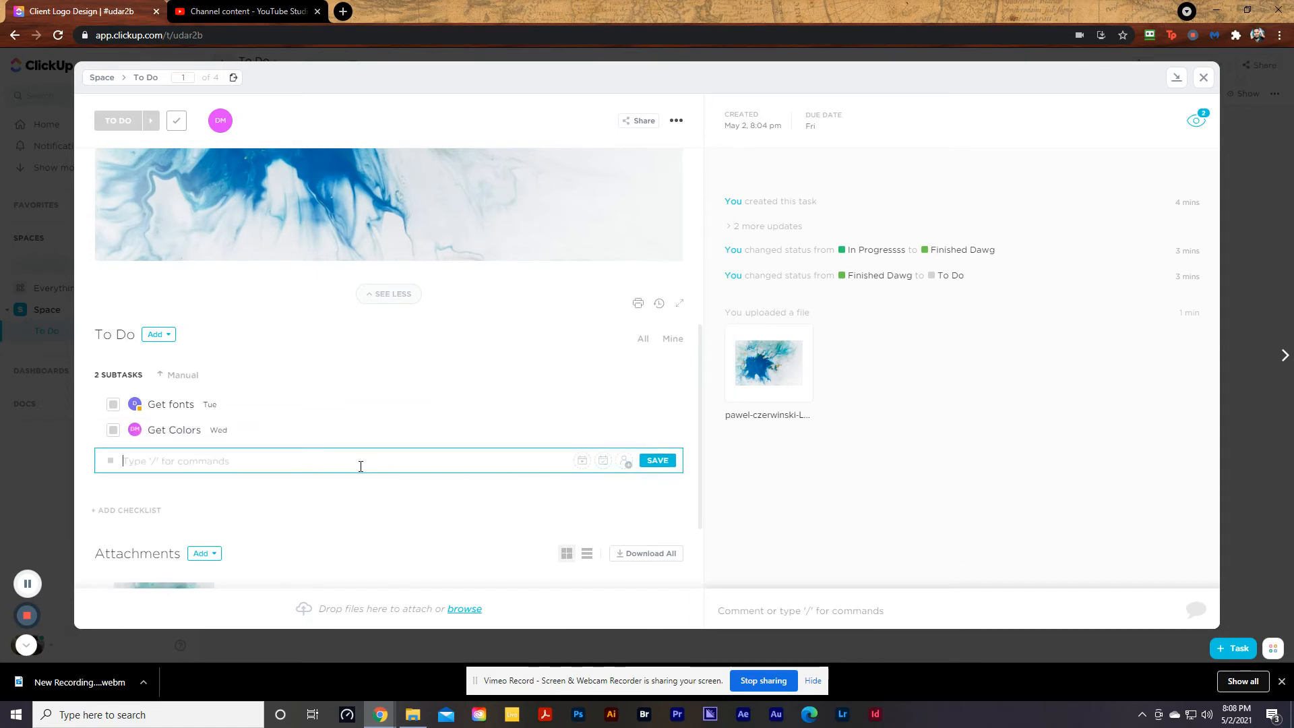
- Add a "Get client feedback" subtask due Thursday, May 6, 2021, assigned to the same member as the Get fonts subtask
{"action": "type", "text": "GEt client feedback"}
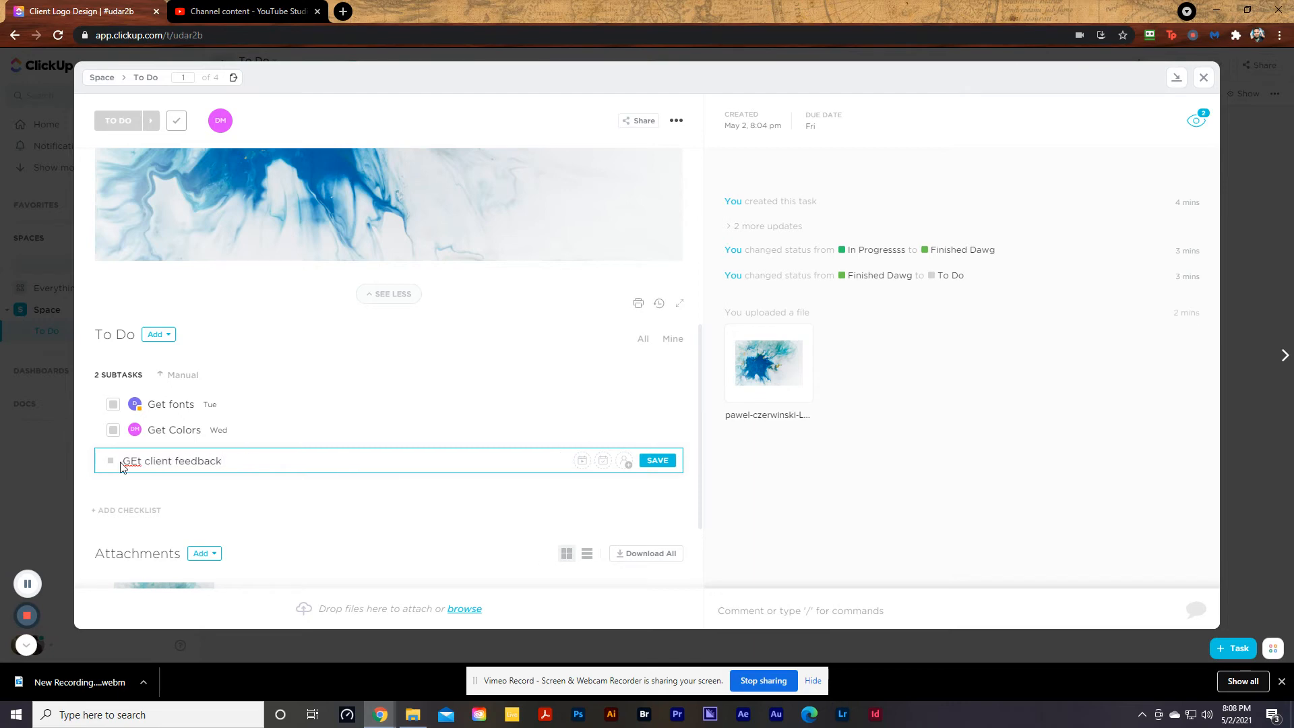
{"action": "key", "text": "BackSpace"}
{"action": "type", "text": "e"}
{"action": "left_click", "coordinate": [604, 461]}
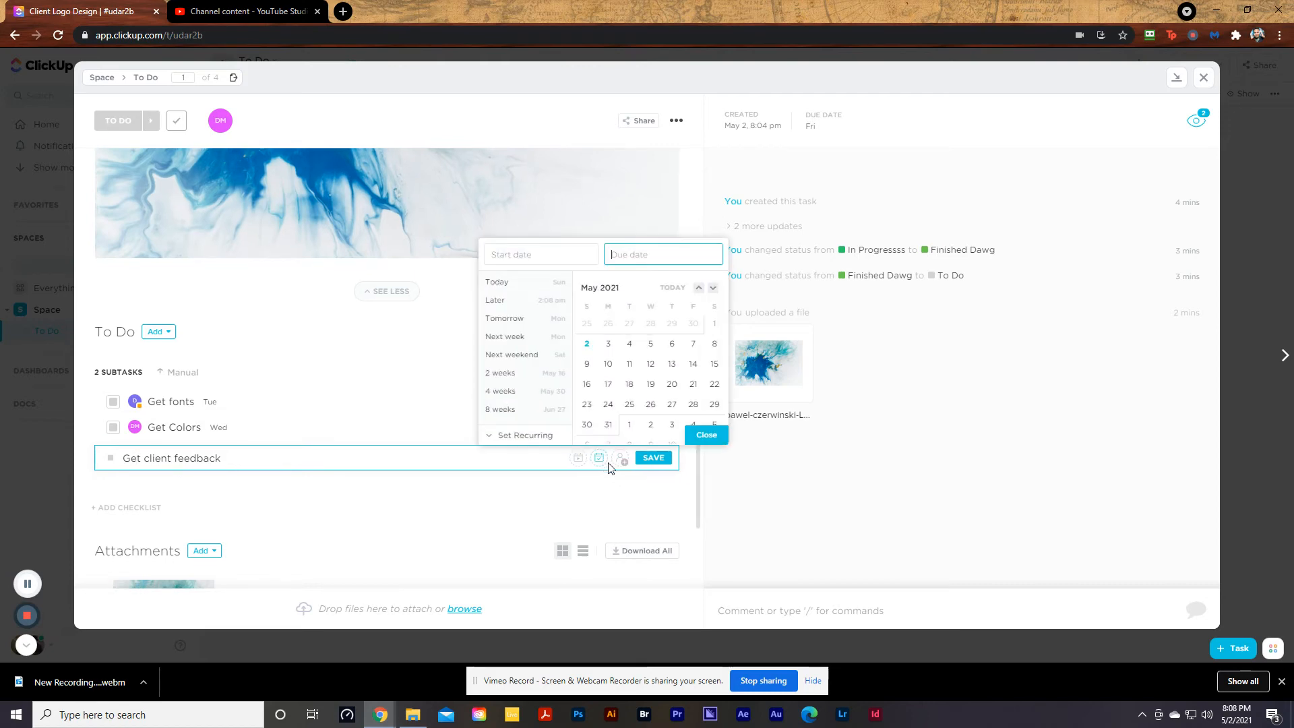
{"action": "left_click", "coordinate": [674, 345]}
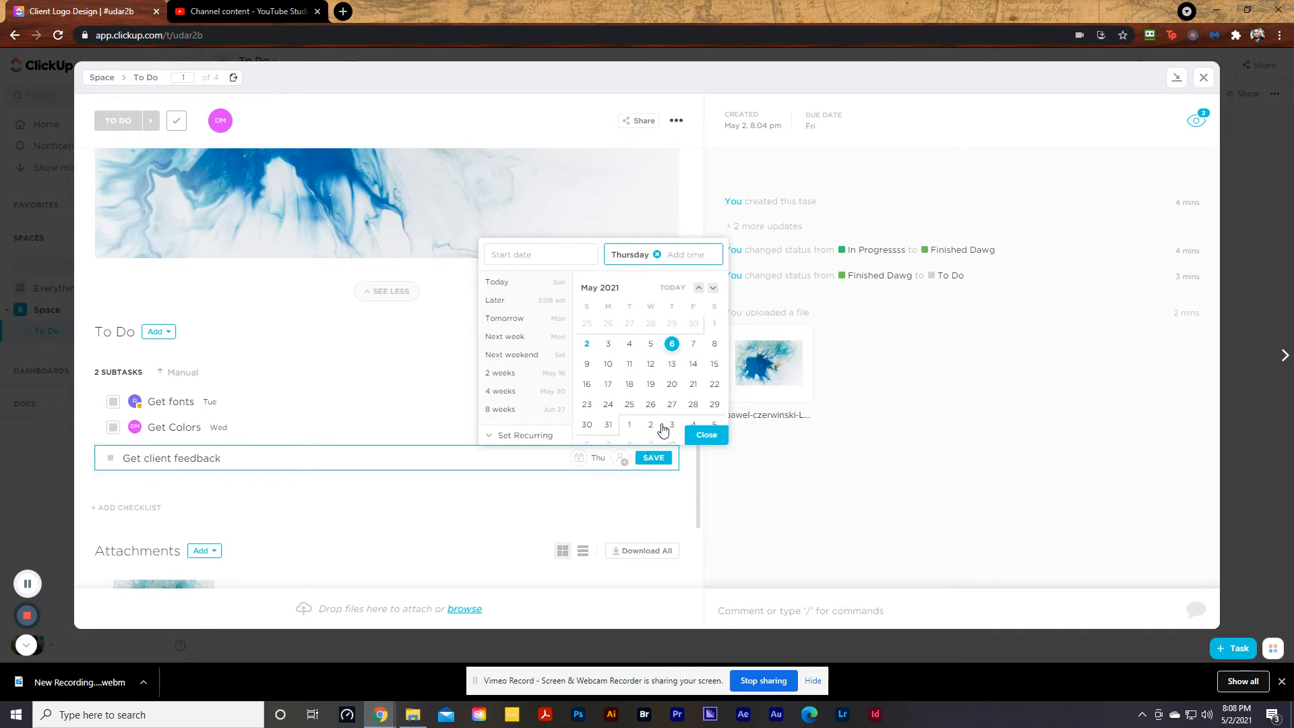
{"action": "left_click", "coordinate": [620, 460]}
{"action": "left_click", "coordinate": [621, 461]}
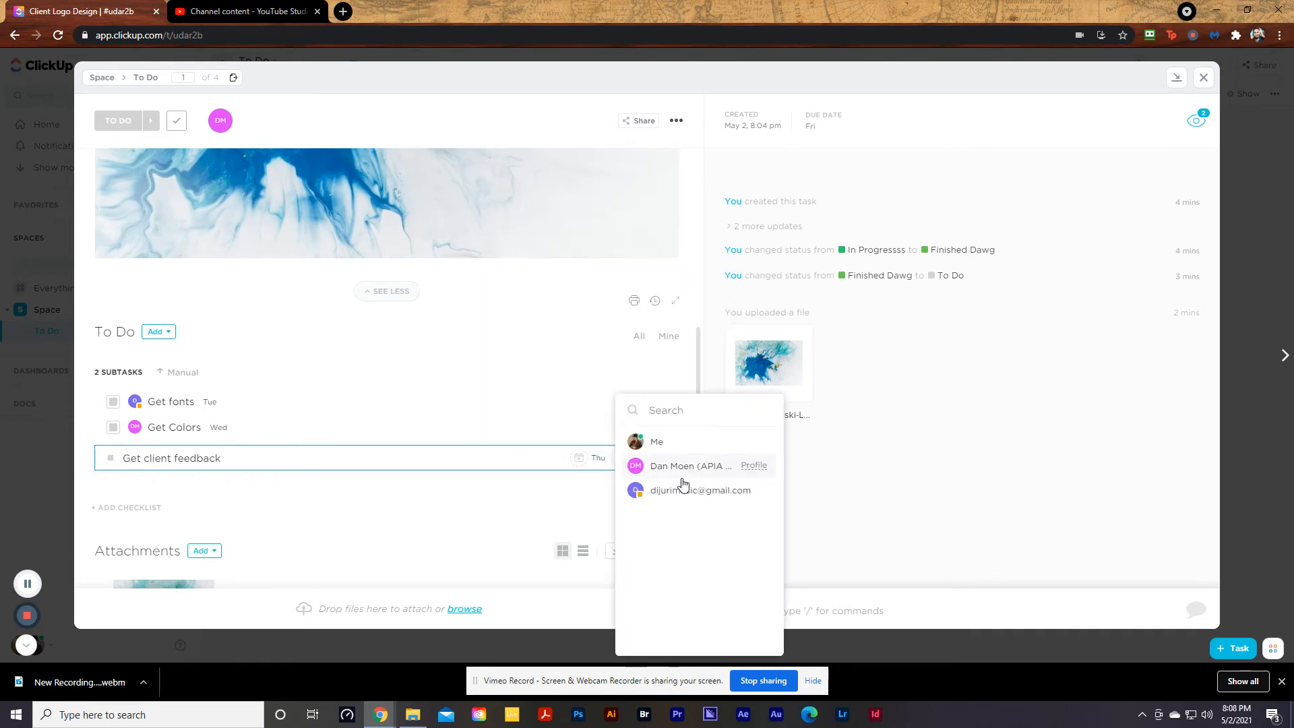
{"action": "left_click", "coordinate": [675, 497]}
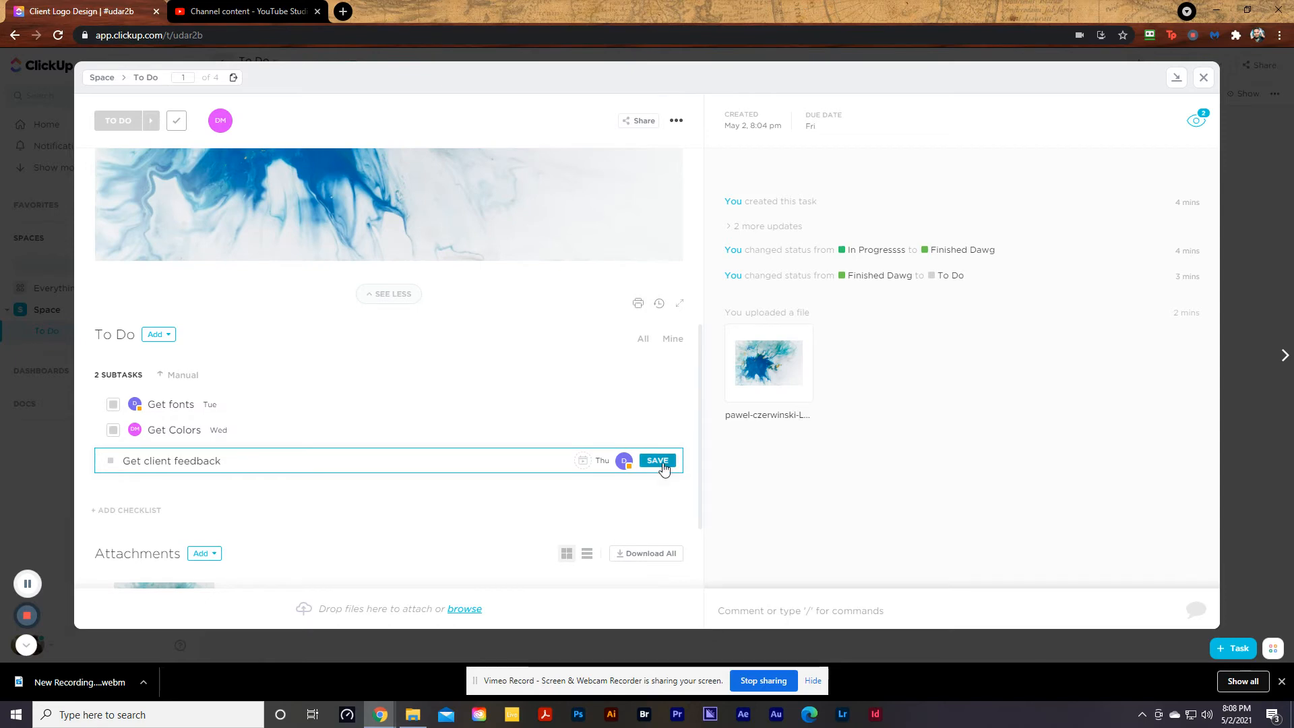
{"action": "left_click", "coordinate": [658, 457]}
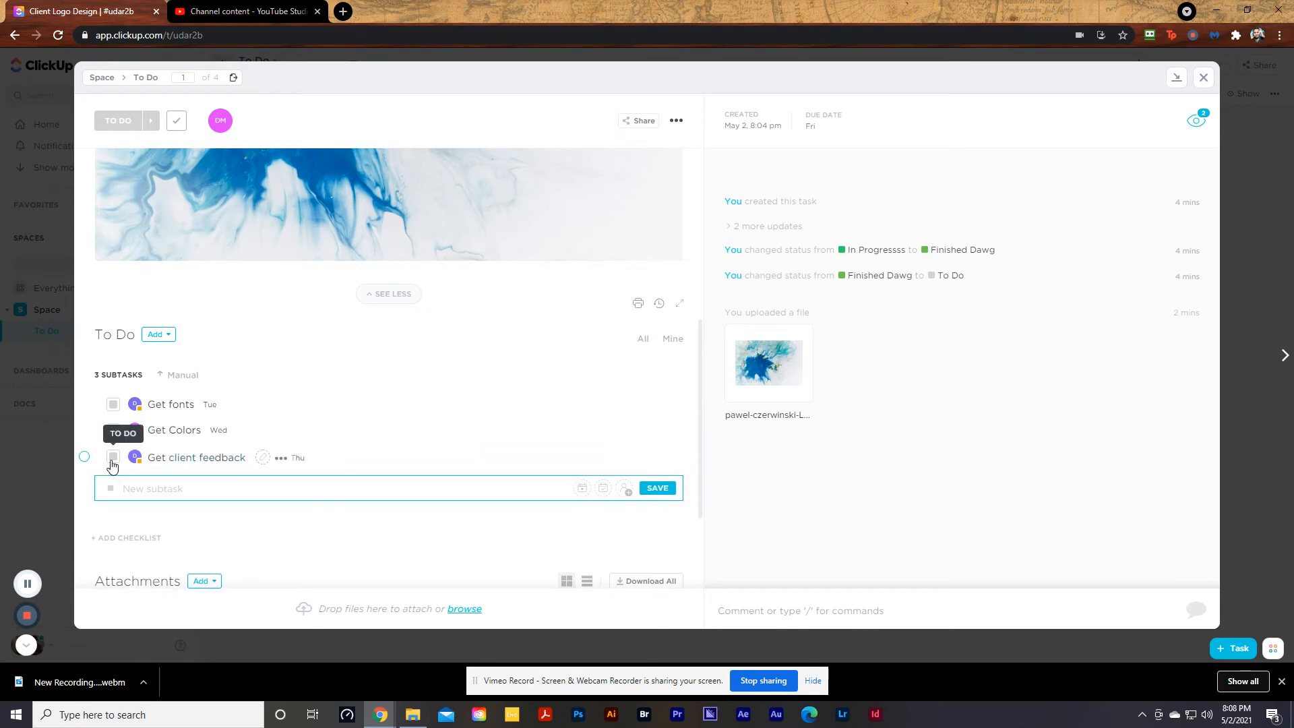
- Set the status of the Get fonts, Get Colors and Get client feedback subtasks to Finished Dawg
{"action": "left_click", "coordinate": [112, 407]}
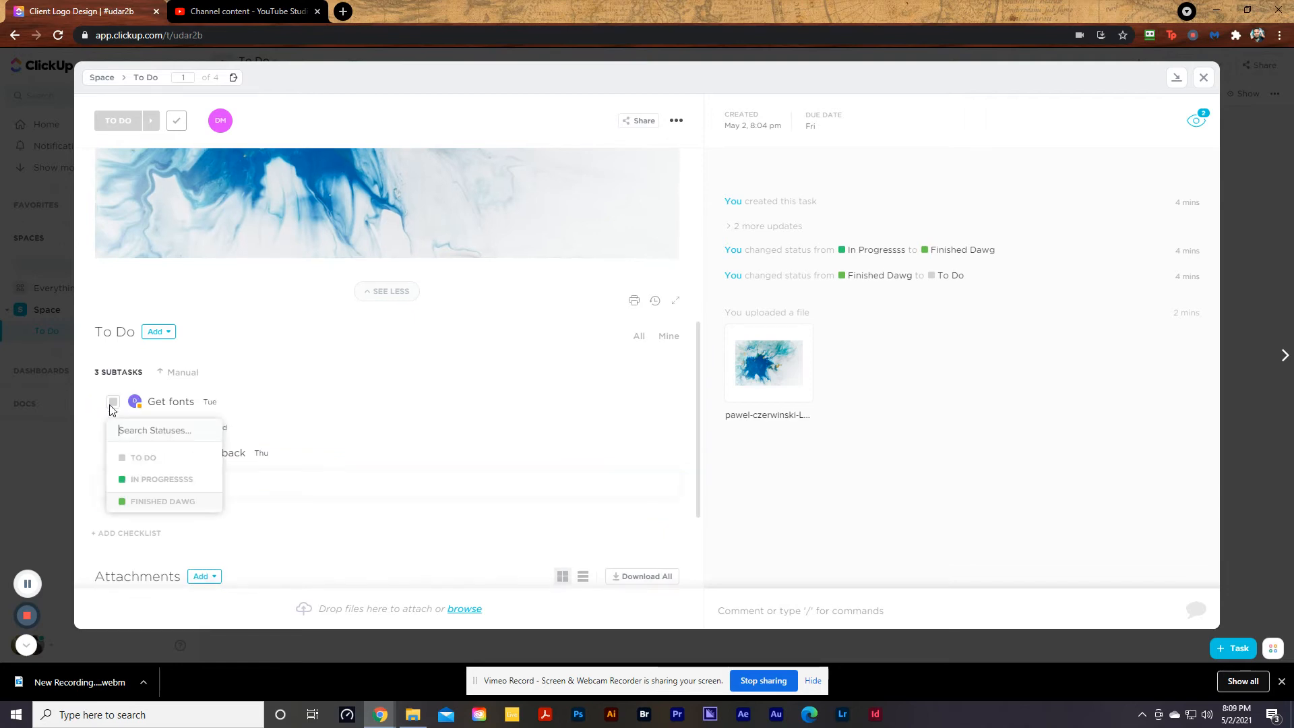
{"action": "left_click", "coordinate": [179, 502]}
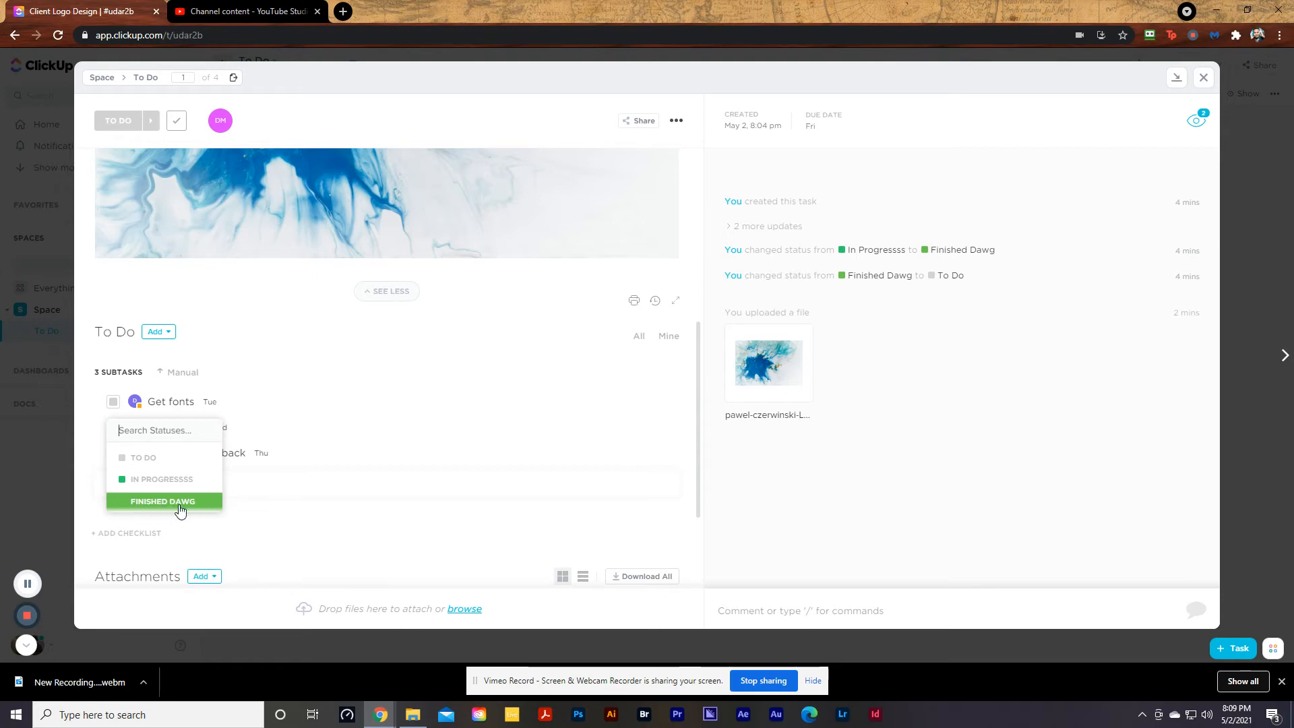
{"action": "left_click", "coordinate": [179, 504]}
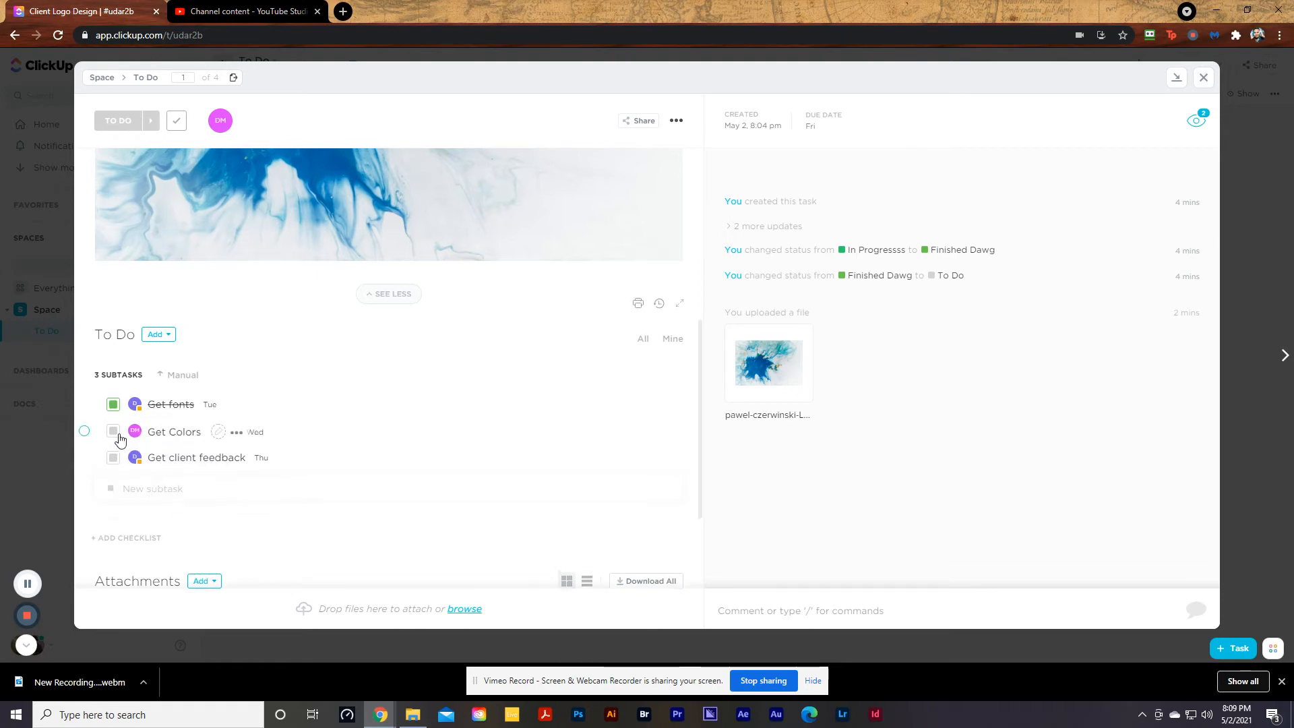
{"action": "left_click", "coordinate": [114, 427]}
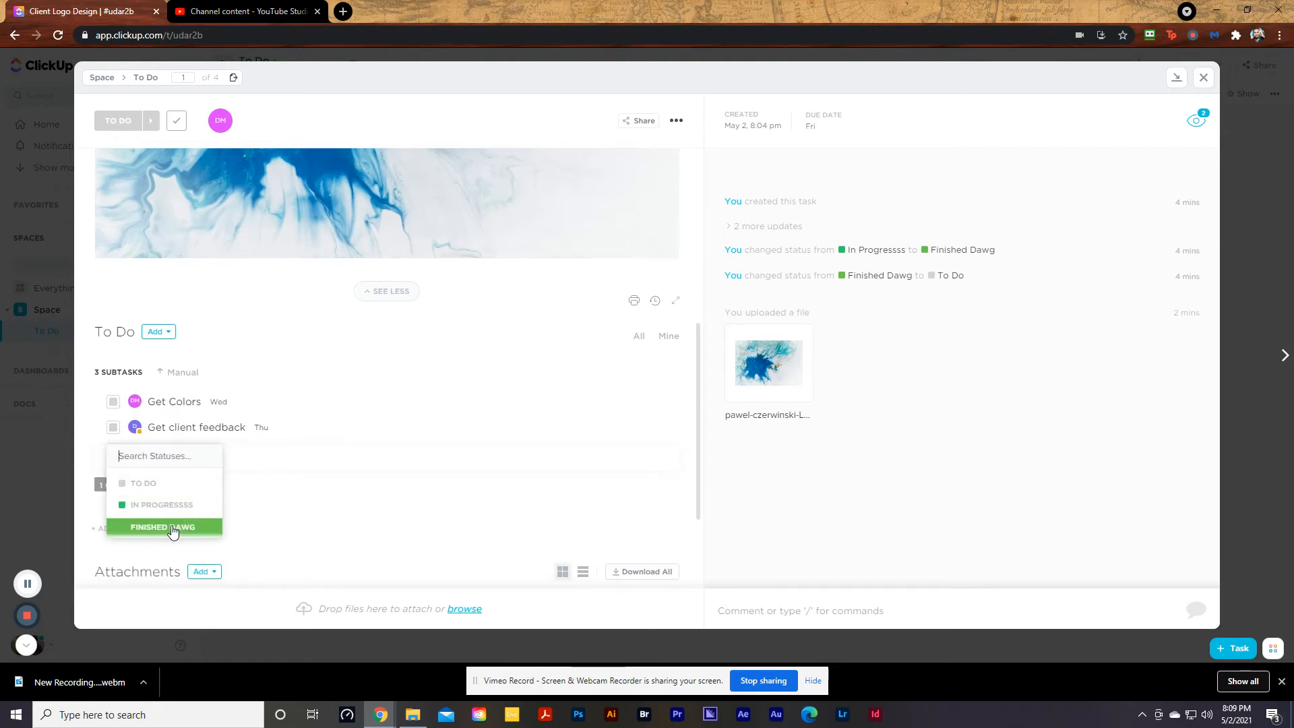
{"action": "left_click", "coordinate": [169, 526]}
{"action": "left_click", "coordinate": [113, 402]}
{"action": "left_click", "coordinate": [160, 502]}
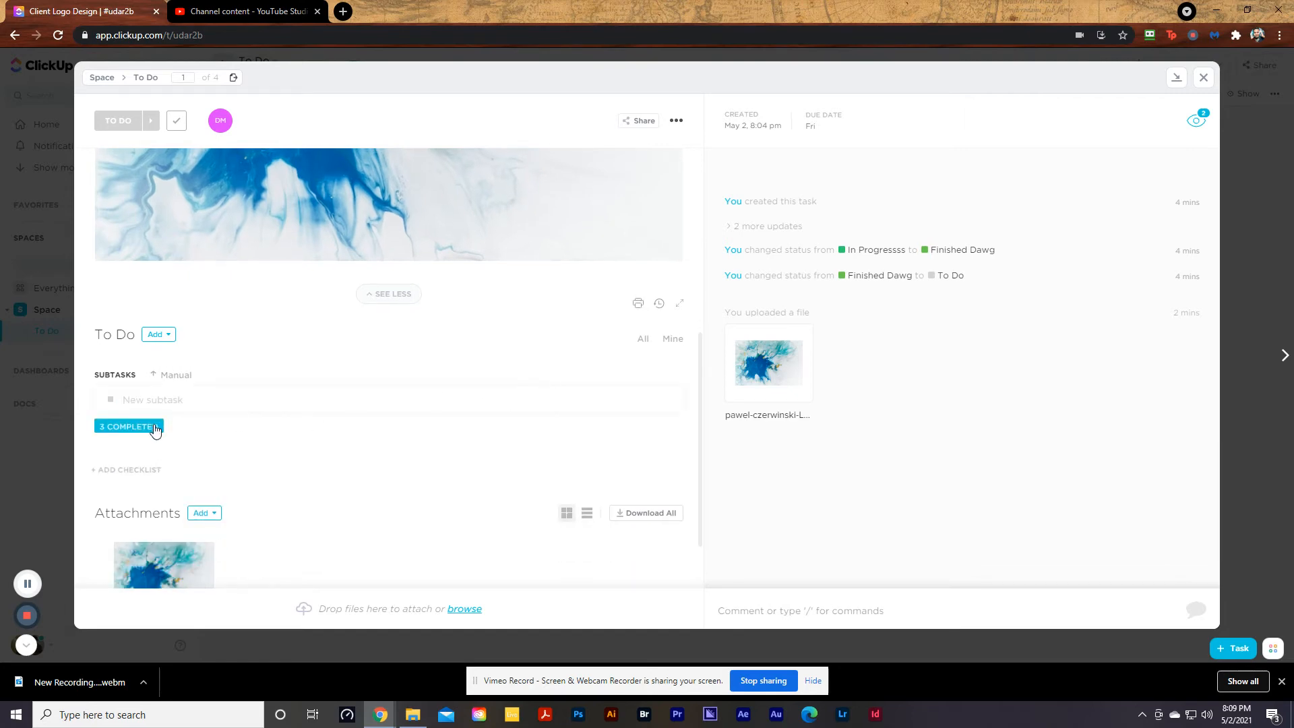
- Show the completed subtasks and set the Get Colors subtask back to To Do
{"action": "left_click", "coordinate": [153, 427]}
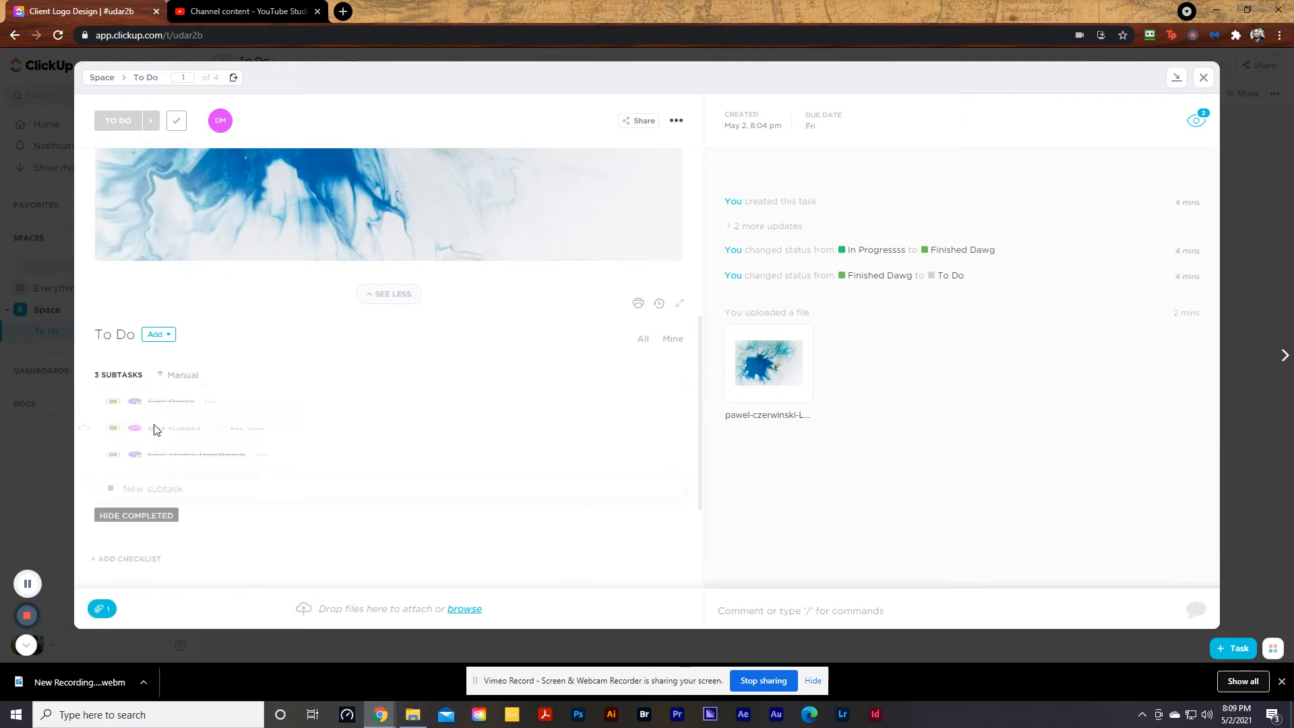
{"action": "left_click", "coordinate": [112, 437]}
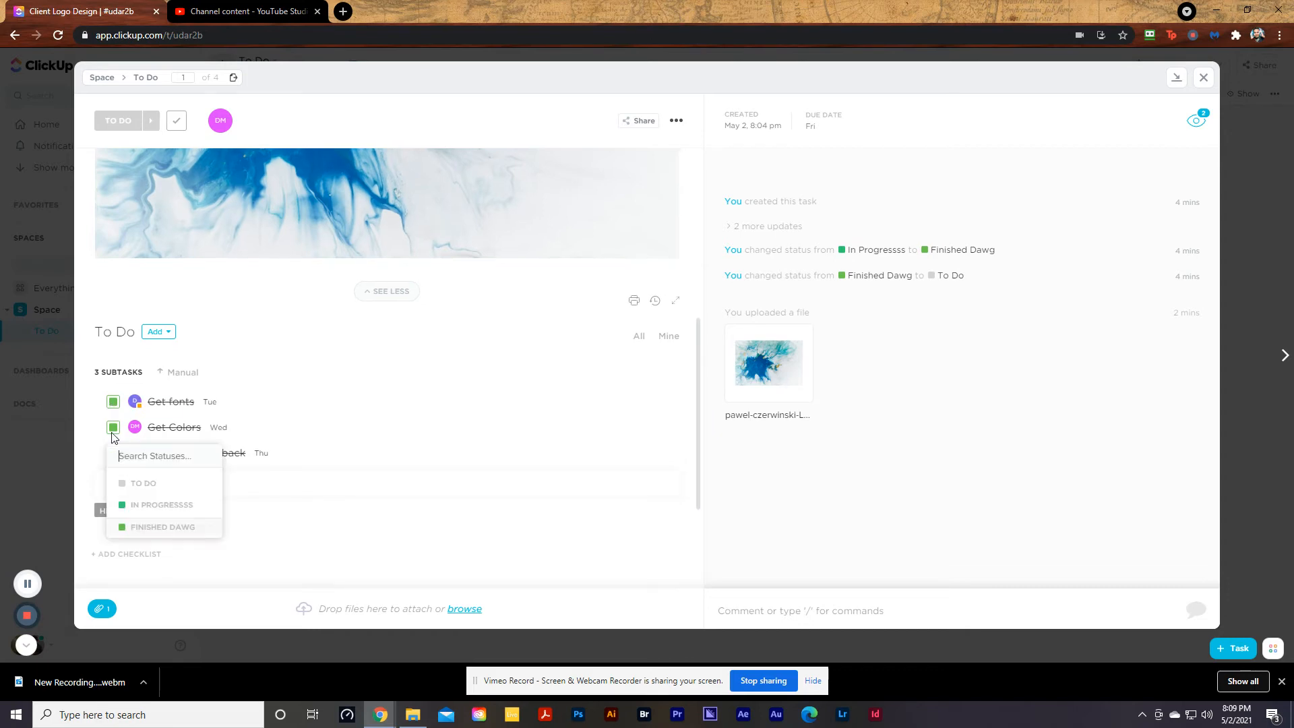
{"action": "left_click", "coordinate": [144, 483]}
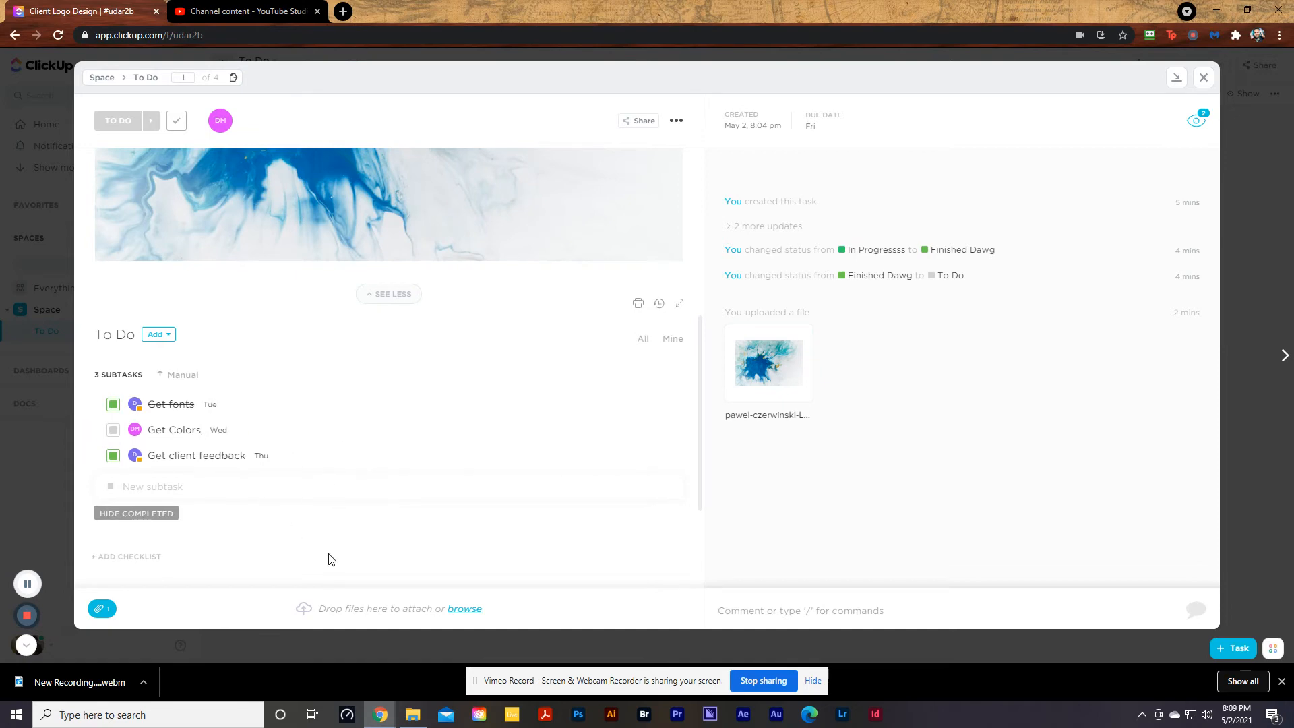
- Post the comments "Hey Graphic Designer, do cool things." and "Graphic Designer here, Yes." on the Client Logo Design task and close it
{"action": "scroll", "coordinate": [323, 576], "scroll_direction": "down", "scroll_amount": 3}
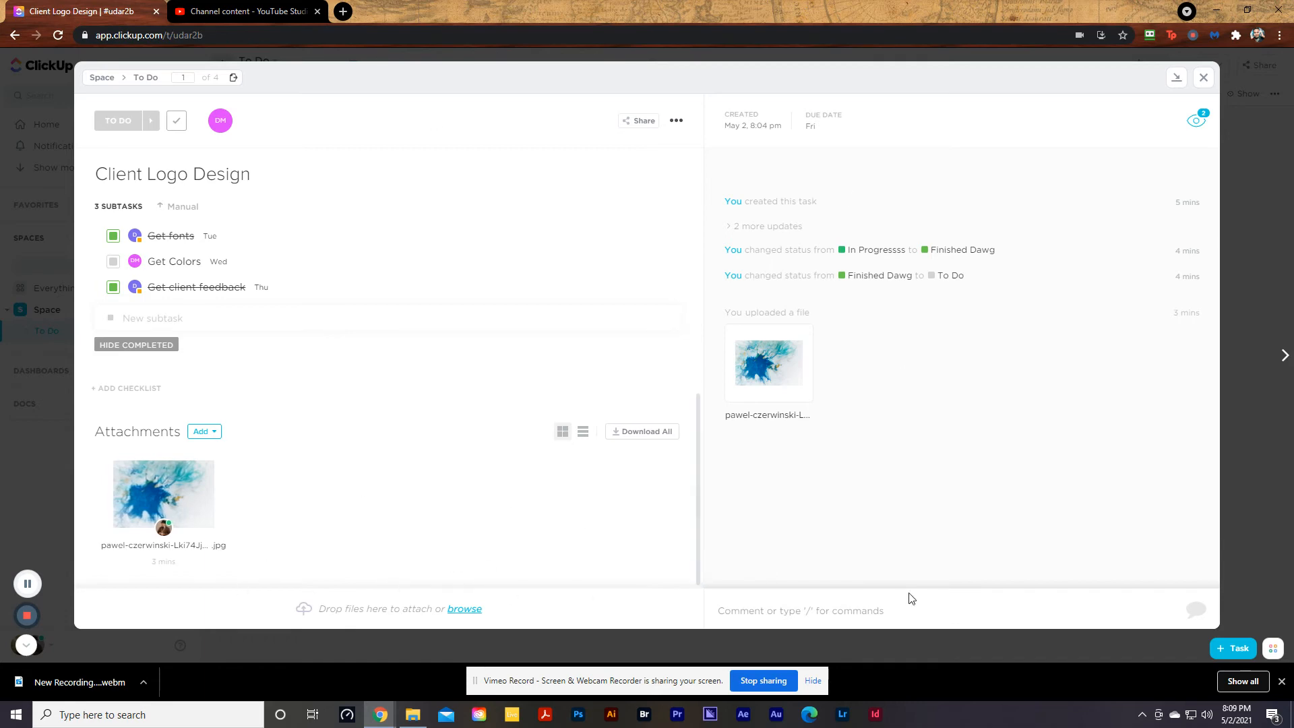
{"action": "left_click", "coordinate": [839, 613]}
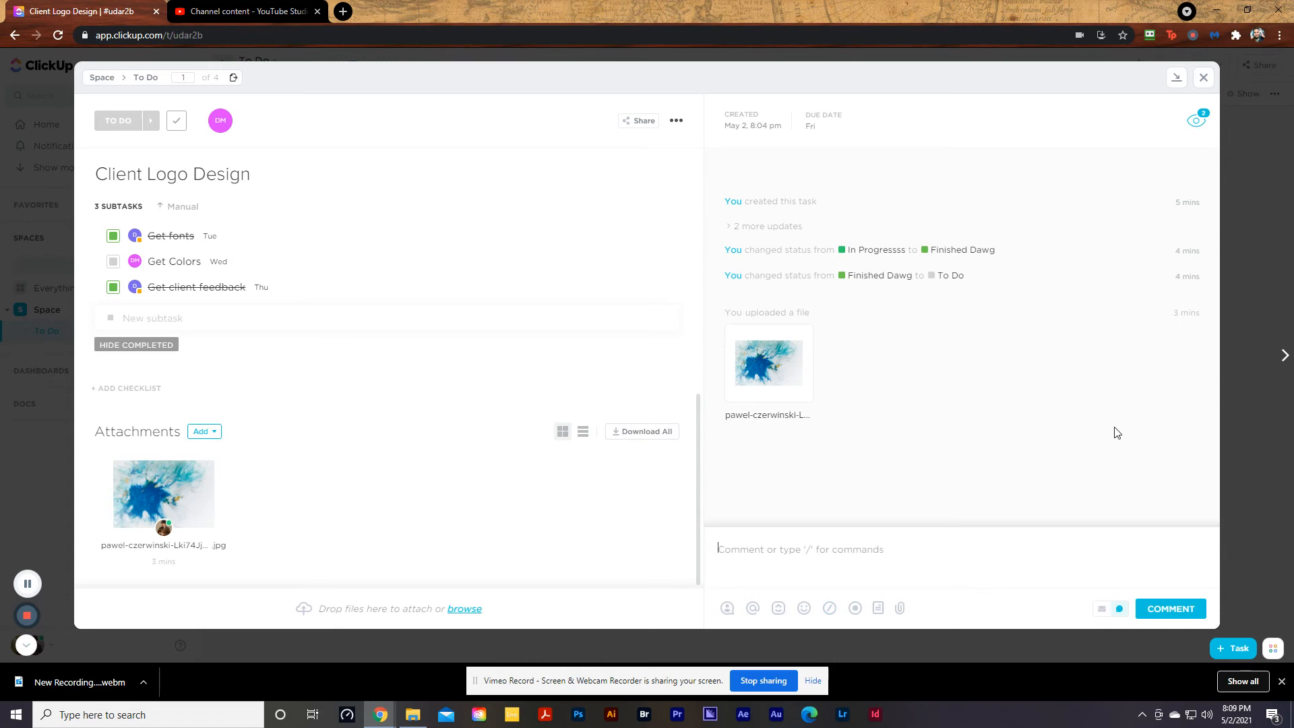
{"action": "type", "text": "Hey Graphic Designer, do cool things."}
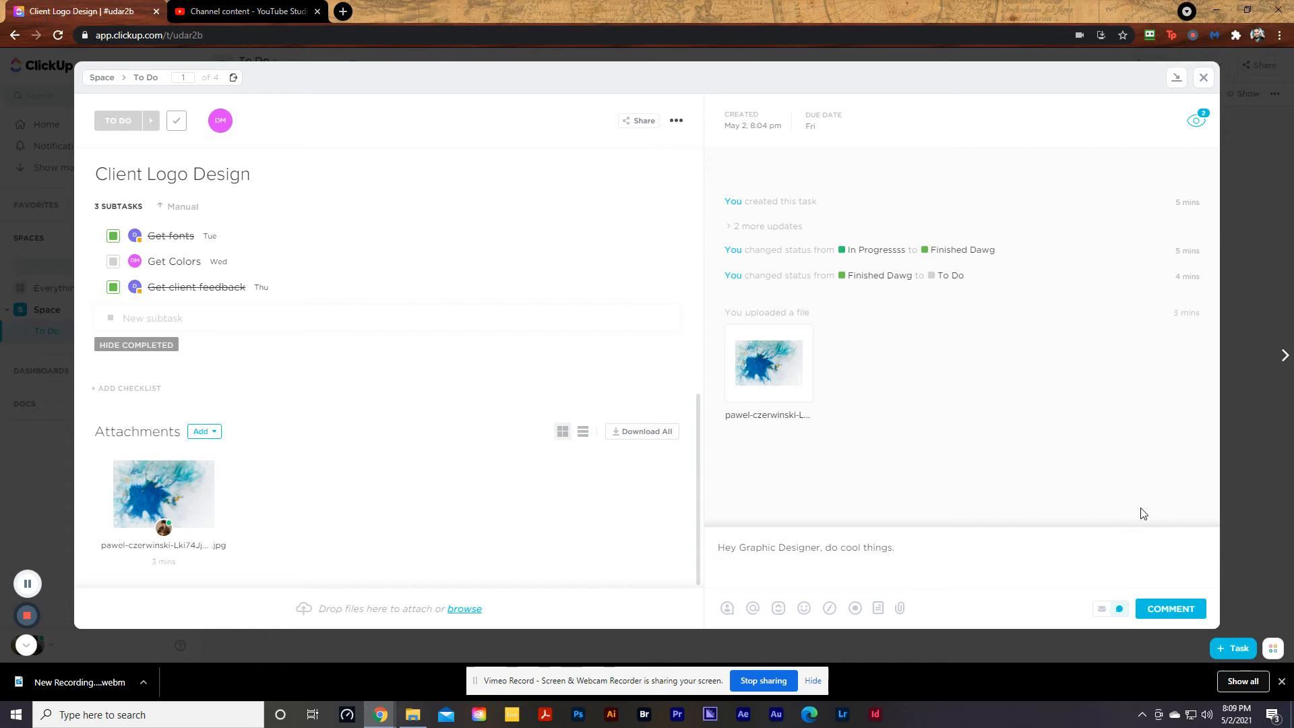
{"action": "left_click", "coordinate": [1164, 609]}
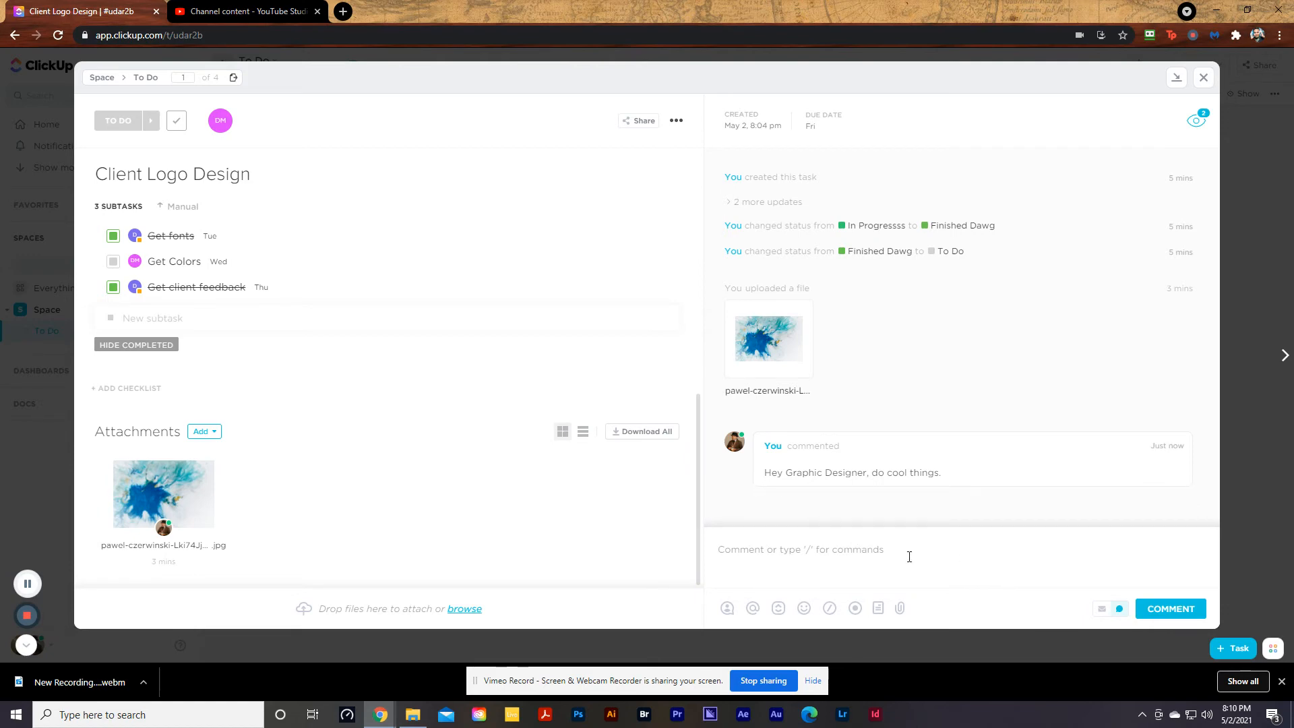
{"action": "type", "text": "Graphic Designer here, Yes."}
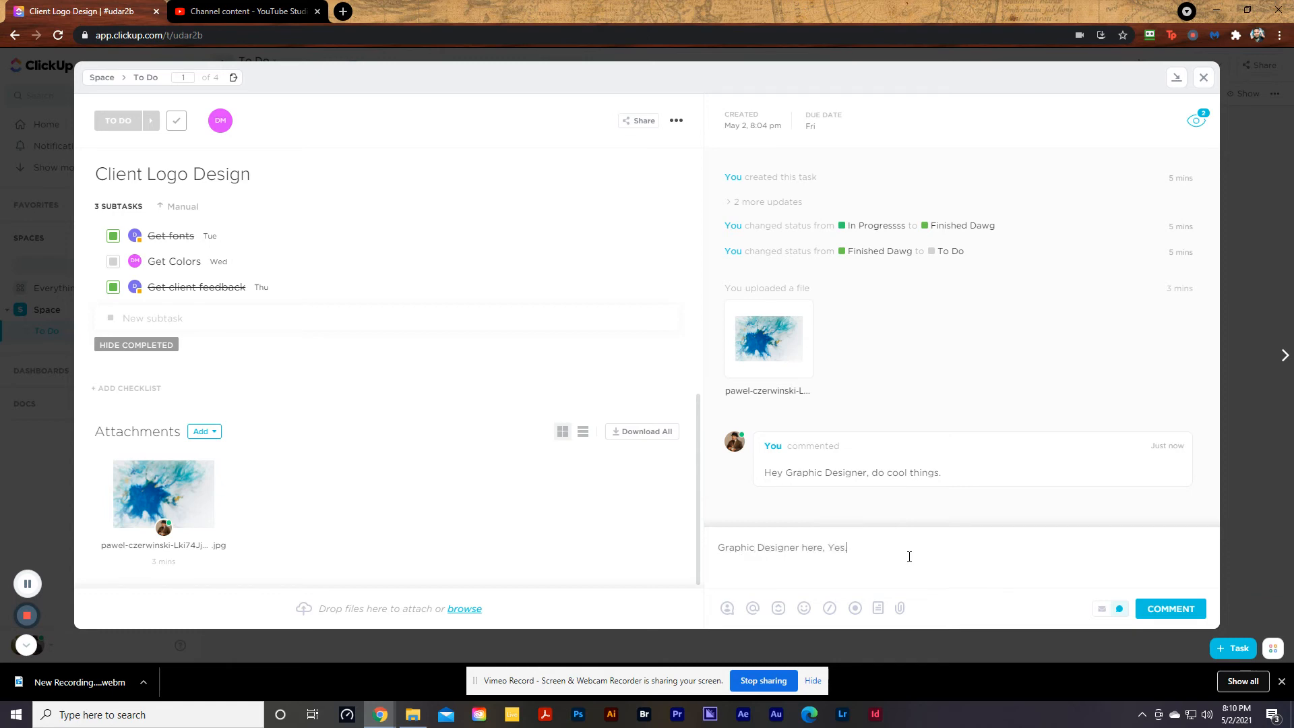
{"action": "left_click", "coordinate": [1199, 610]}
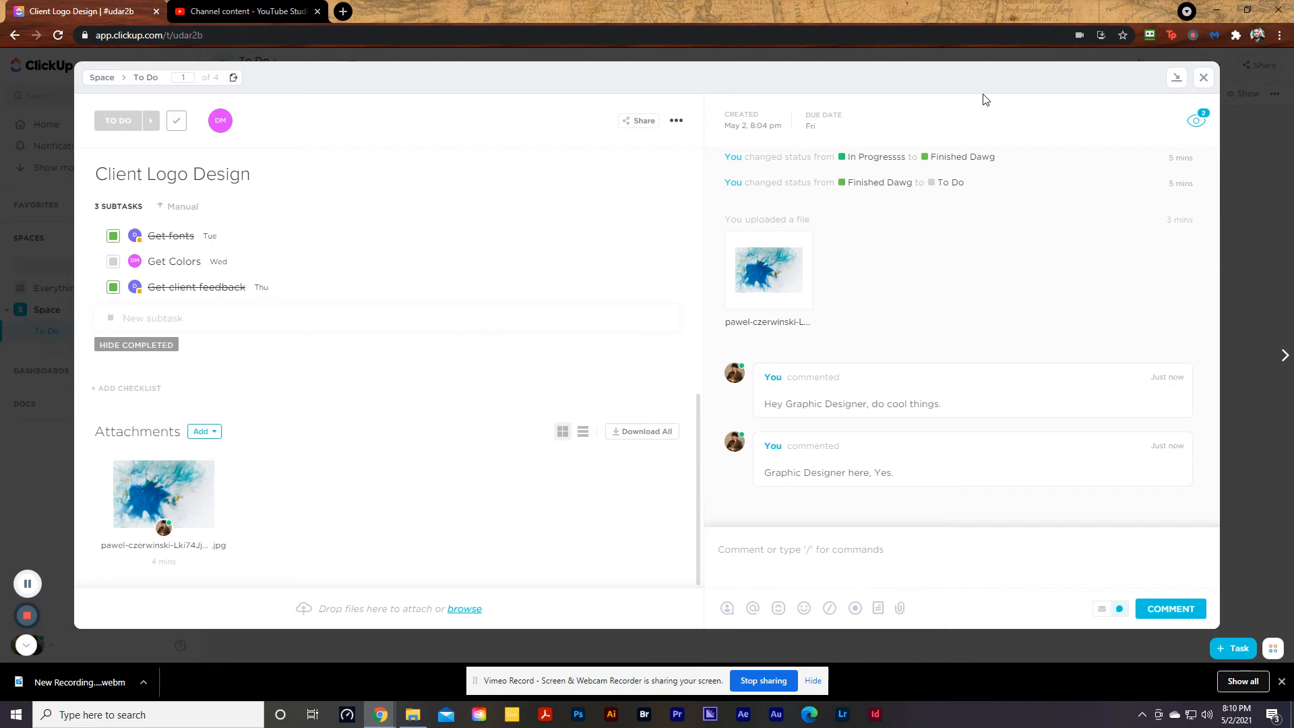
{"action": "left_click", "coordinate": [1204, 79]}
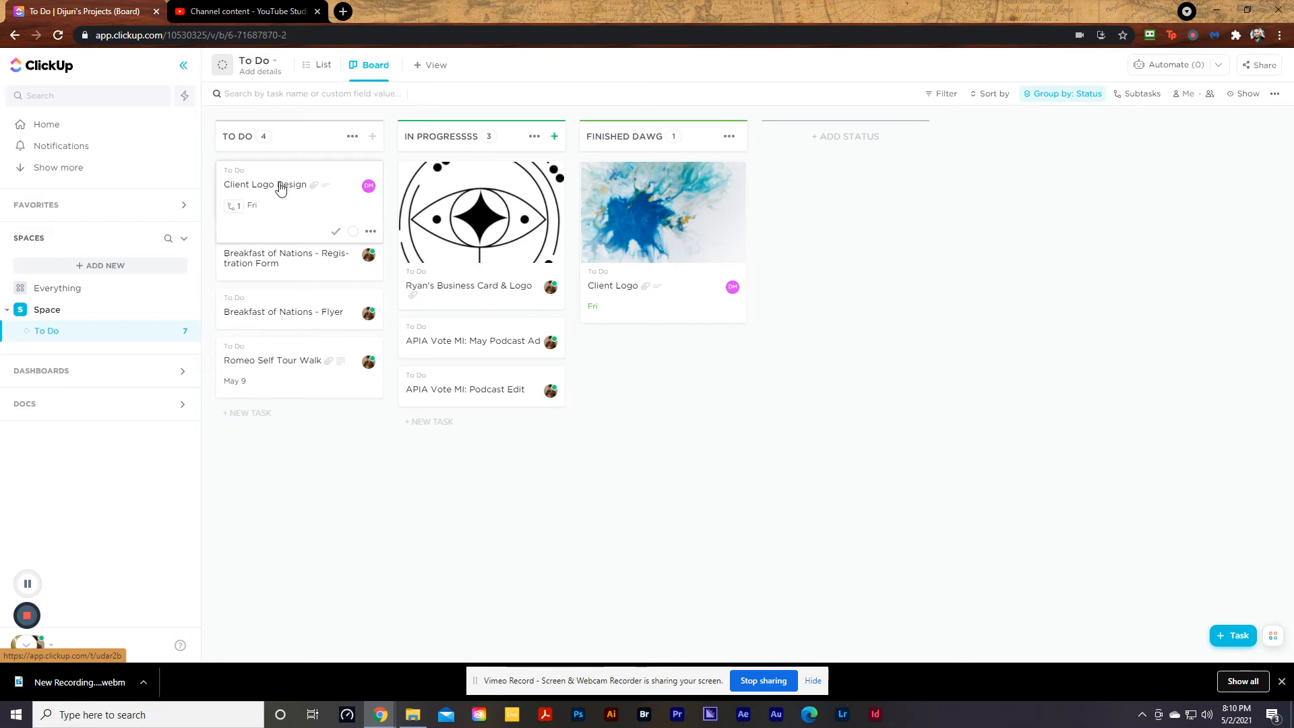
- Move the Client Logo Design task to the In Progressss column and check its open subtasks and activity
{"action": "left_click_drag", "start_coordinate": [283, 187], "coordinate": [456, 202]}
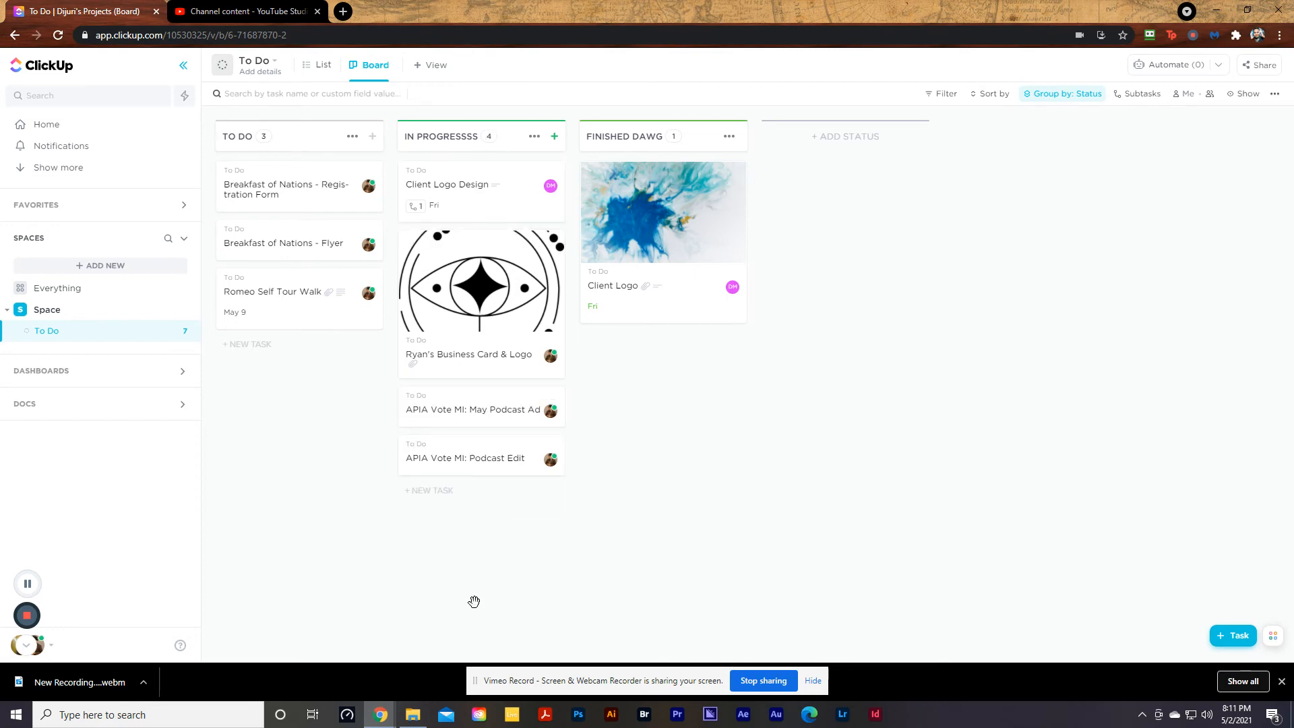
{"action": "left_click", "coordinate": [481, 206]}
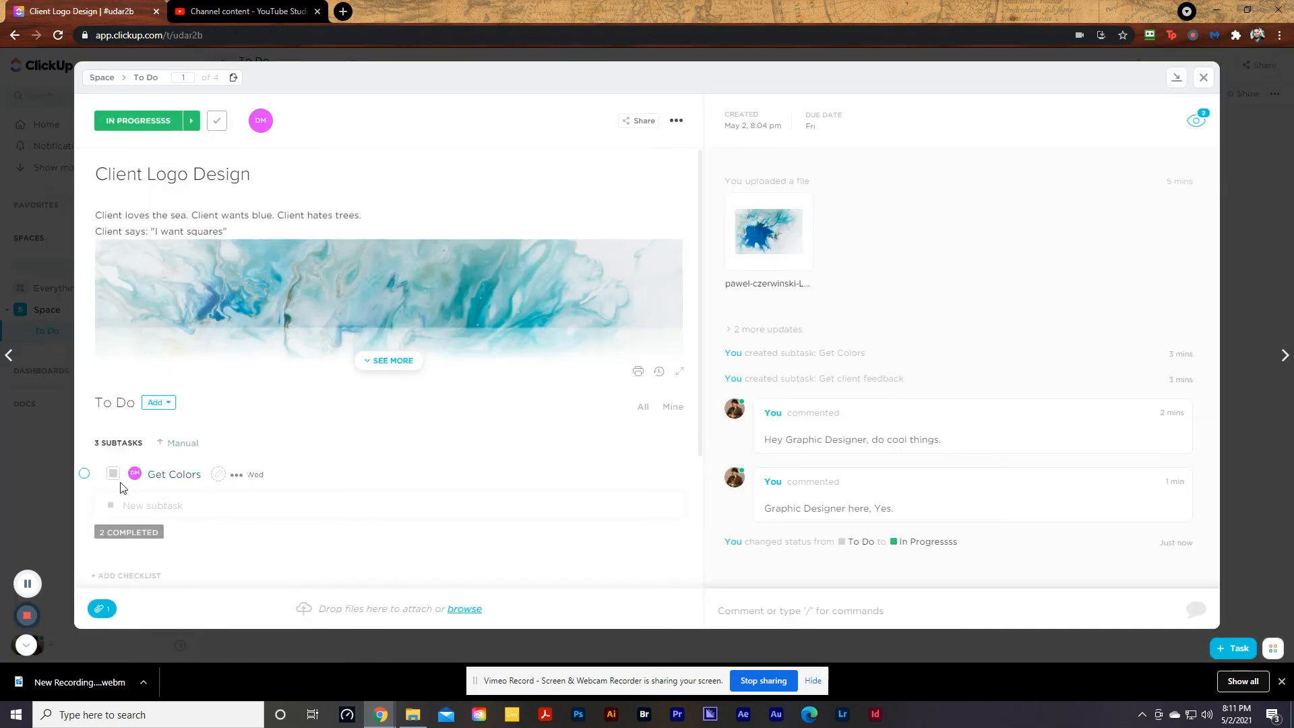
{"action": "left_click", "coordinate": [1203, 78]}
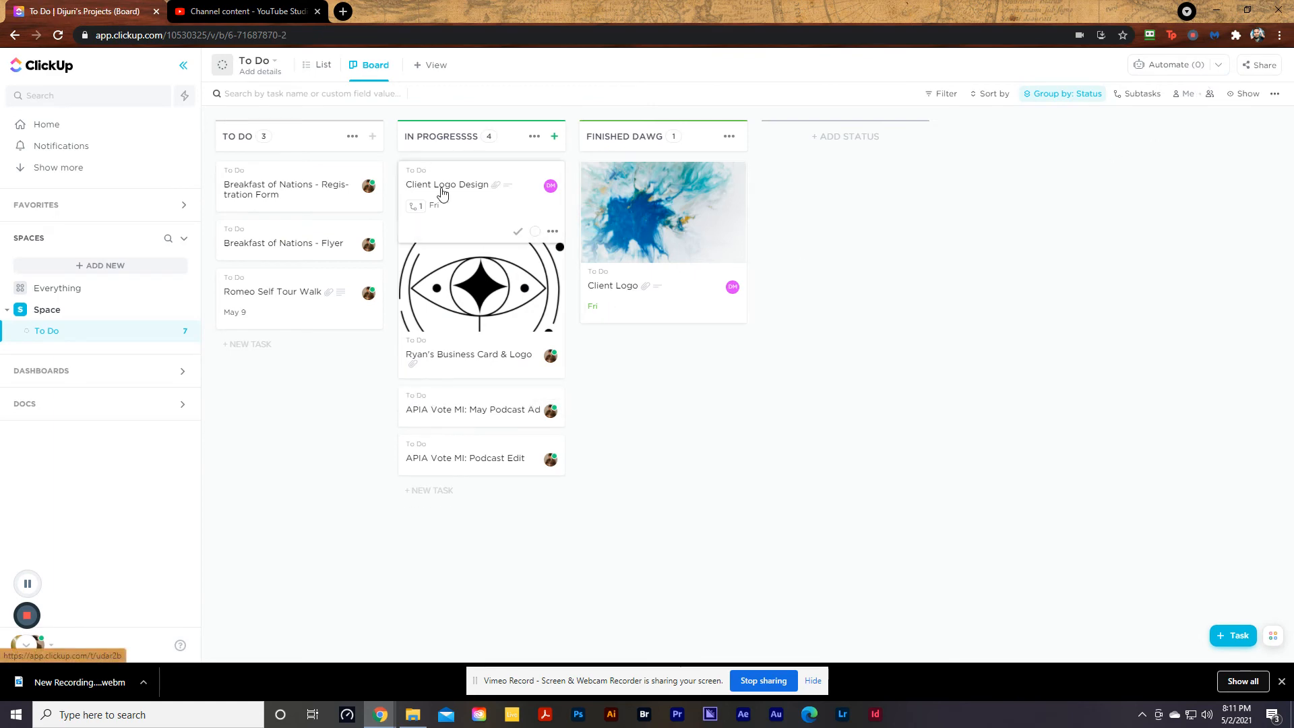
- Try to move the Client Logo Design task from In Progressss to the Finished Dawg column, leaving its unresolved subtask open
{"action": "left_click_drag", "start_coordinate": [442, 194], "coordinate": [639, 199]}
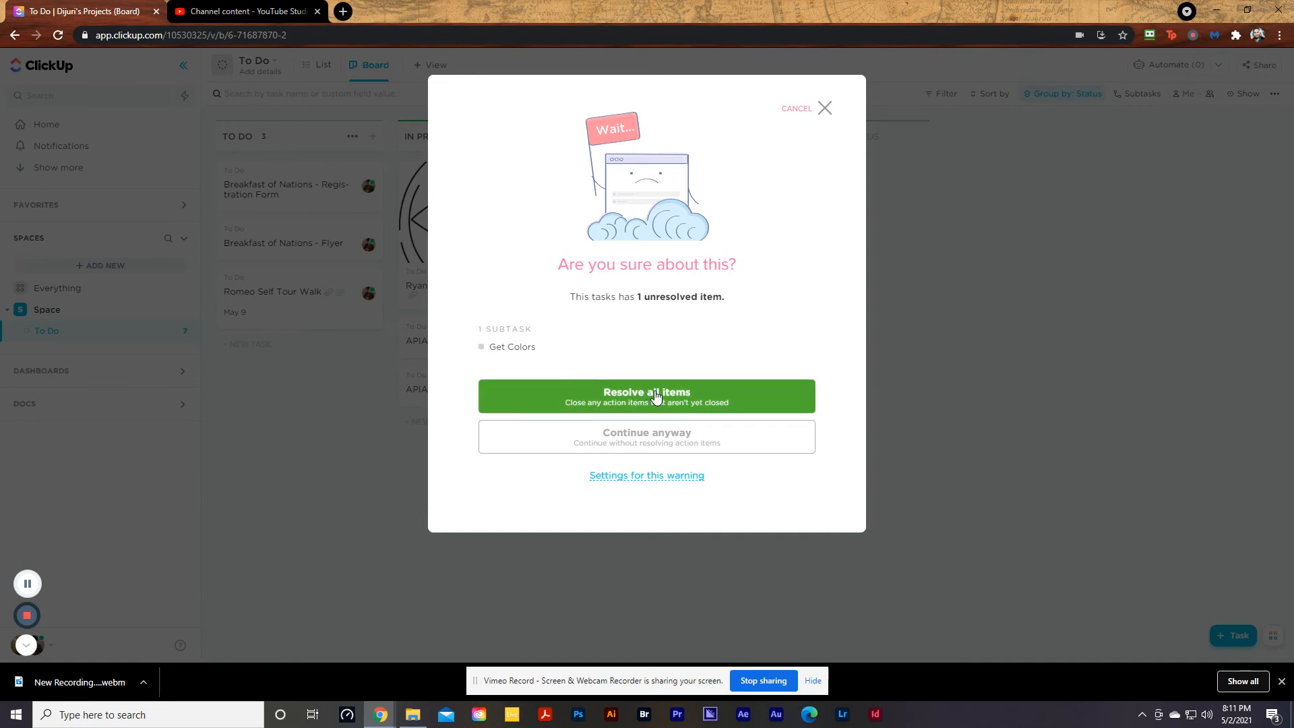
{"action": "left_click", "coordinate": [824, 110]}
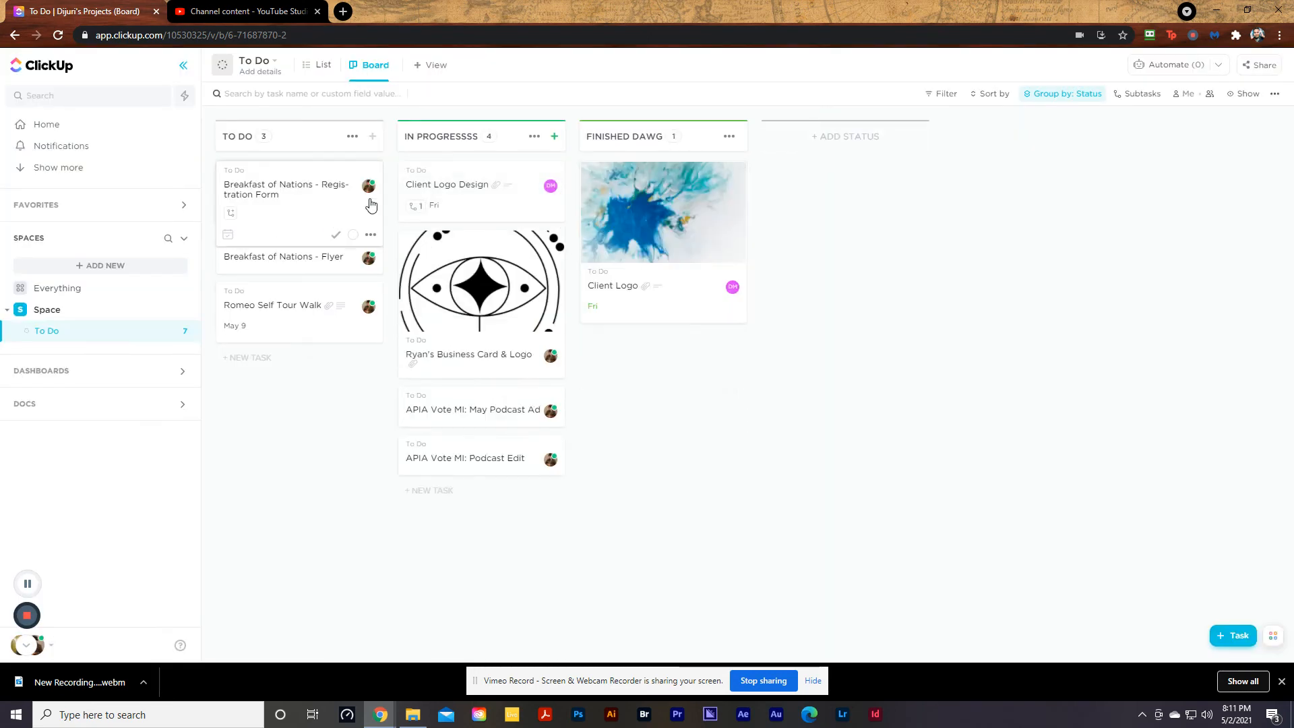
- Set the Get Colors subtask of Client Logo Design to Finished Dawg and move the task to the Finished Dawg column
{"action": "left_click", "coordinate": [467, 190]}
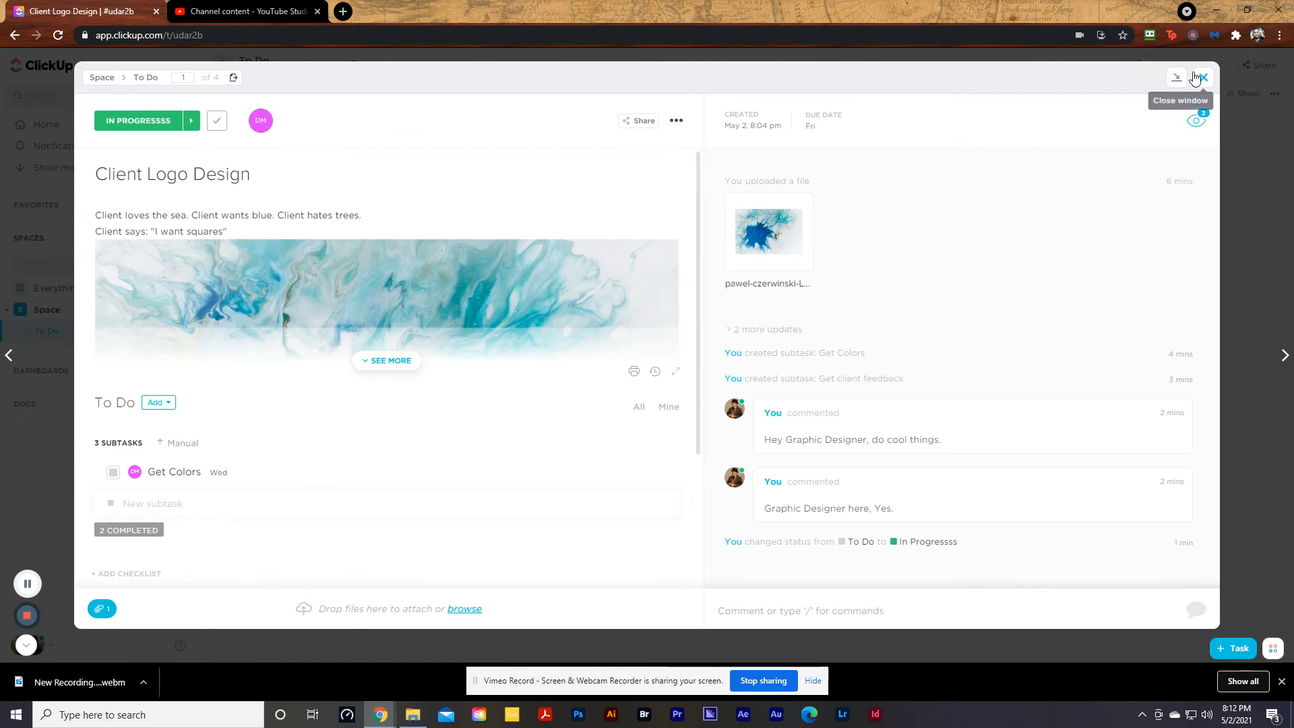
{"action": "left_click", "coordinate": [112, 476]}
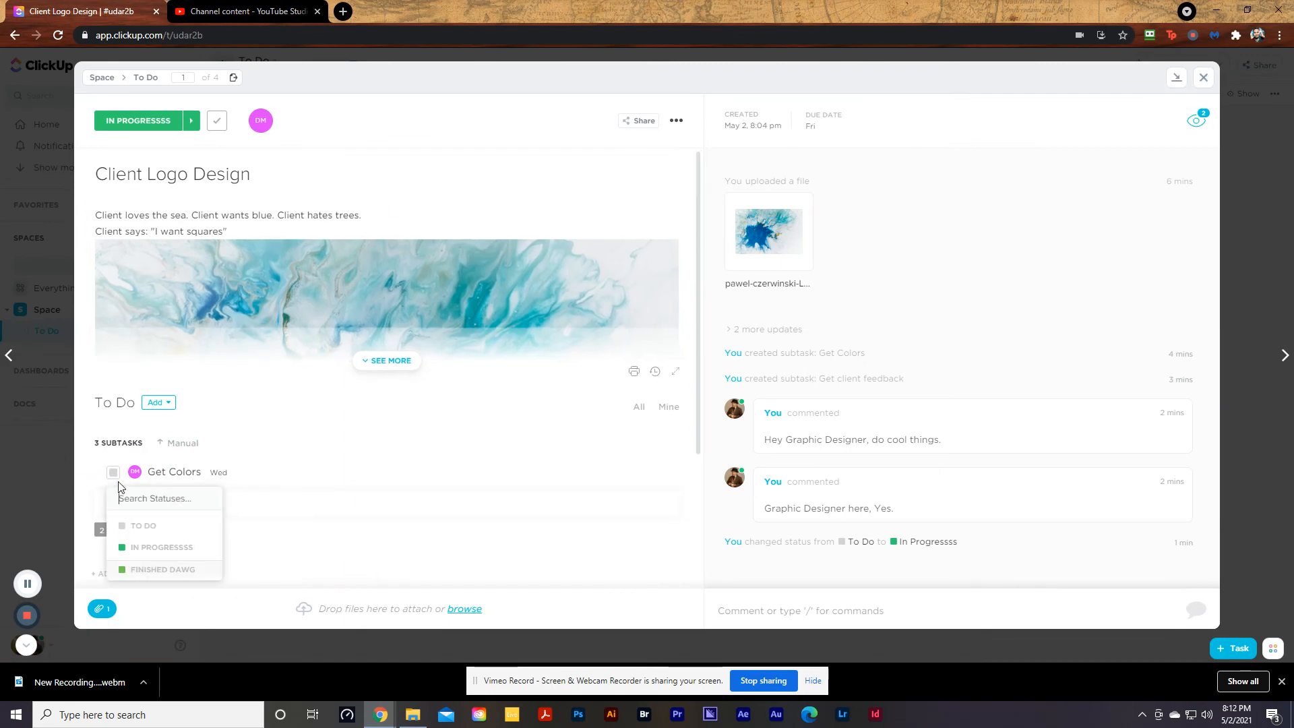
{"action": "left_click", "coordinate": [168, 570]}
{"action": "left_click", "coordinate": [1203, 78]}
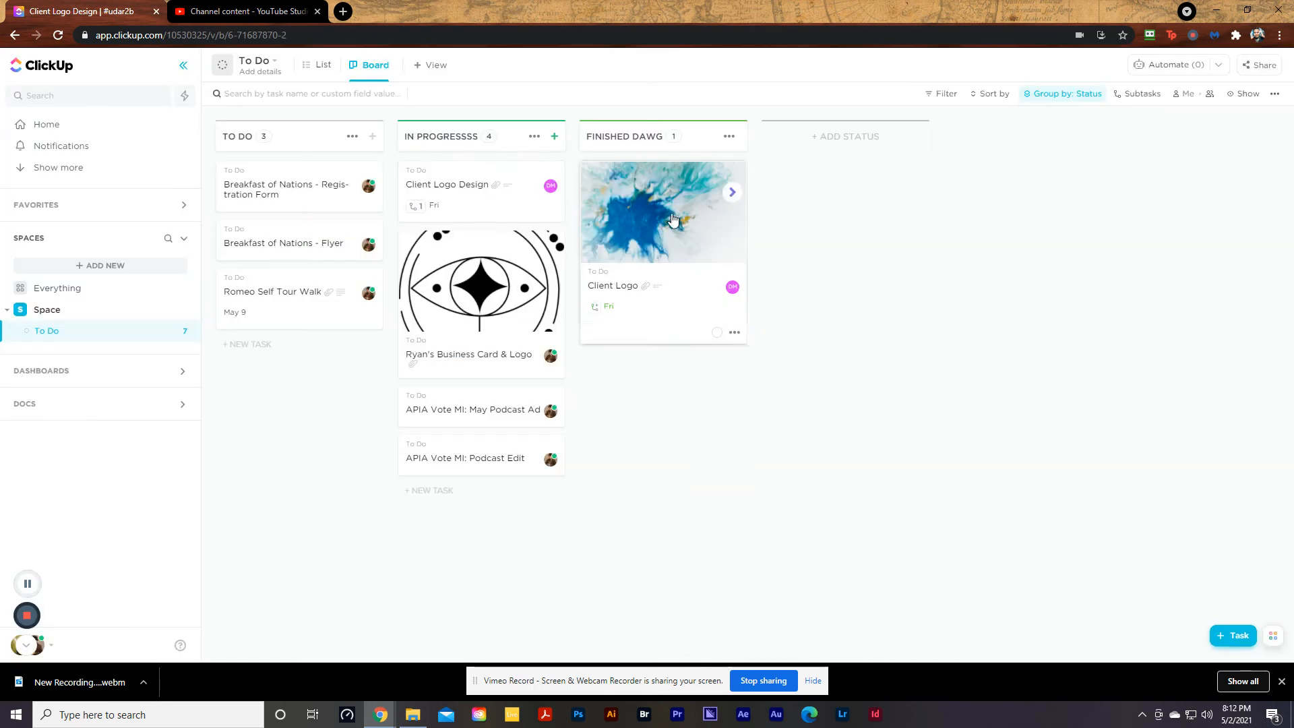
{"action": "left_click_drag", "start_coordinate": [454, 196], "coordinate": [629, 190]}
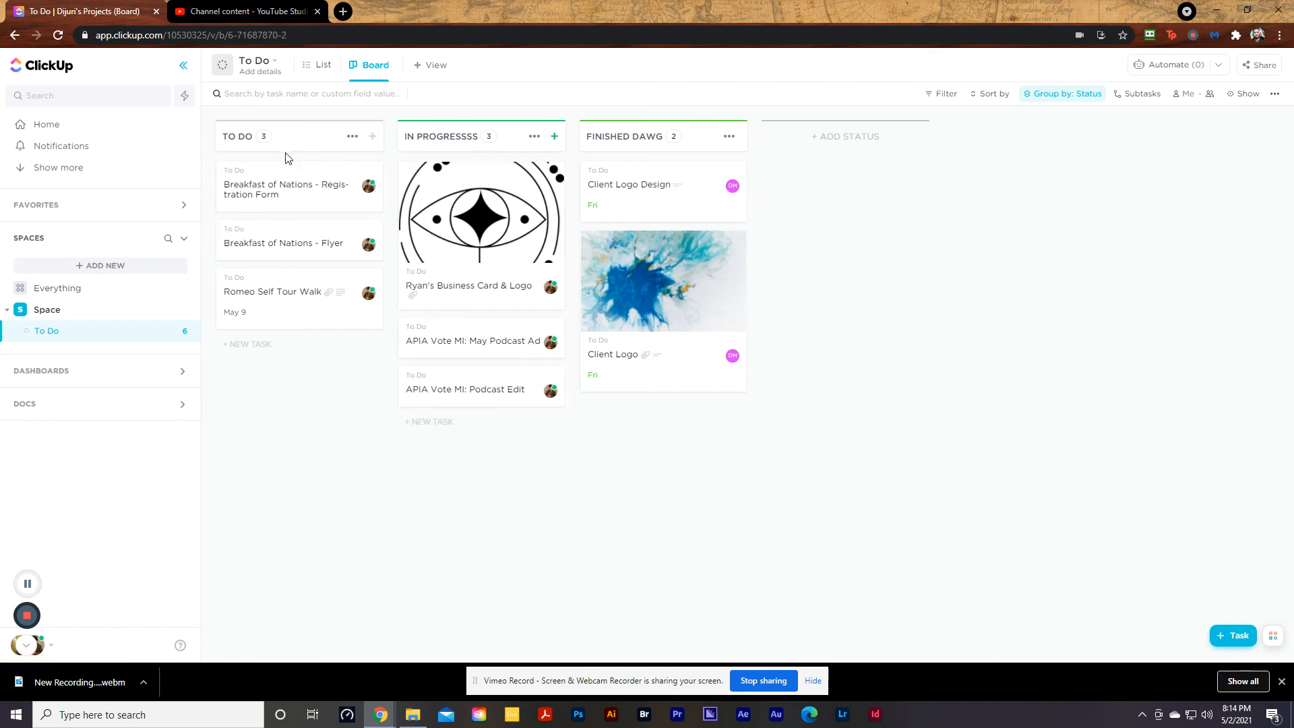
- Check the public sharing options of the Client Logo Design task in the Finished Dawg column and close the task
{"action": "left_click", "coordinate": [652, 187]}
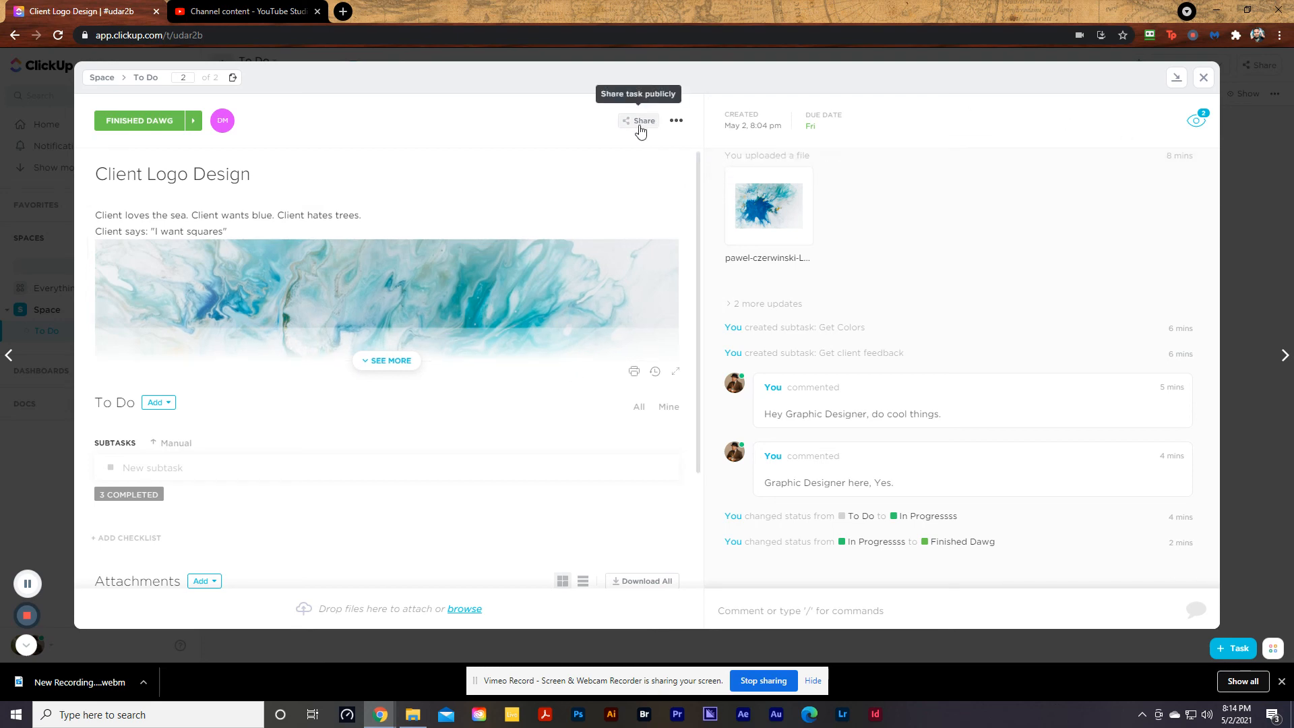
{"action": "left_click", "coordinate": [639, 127]}
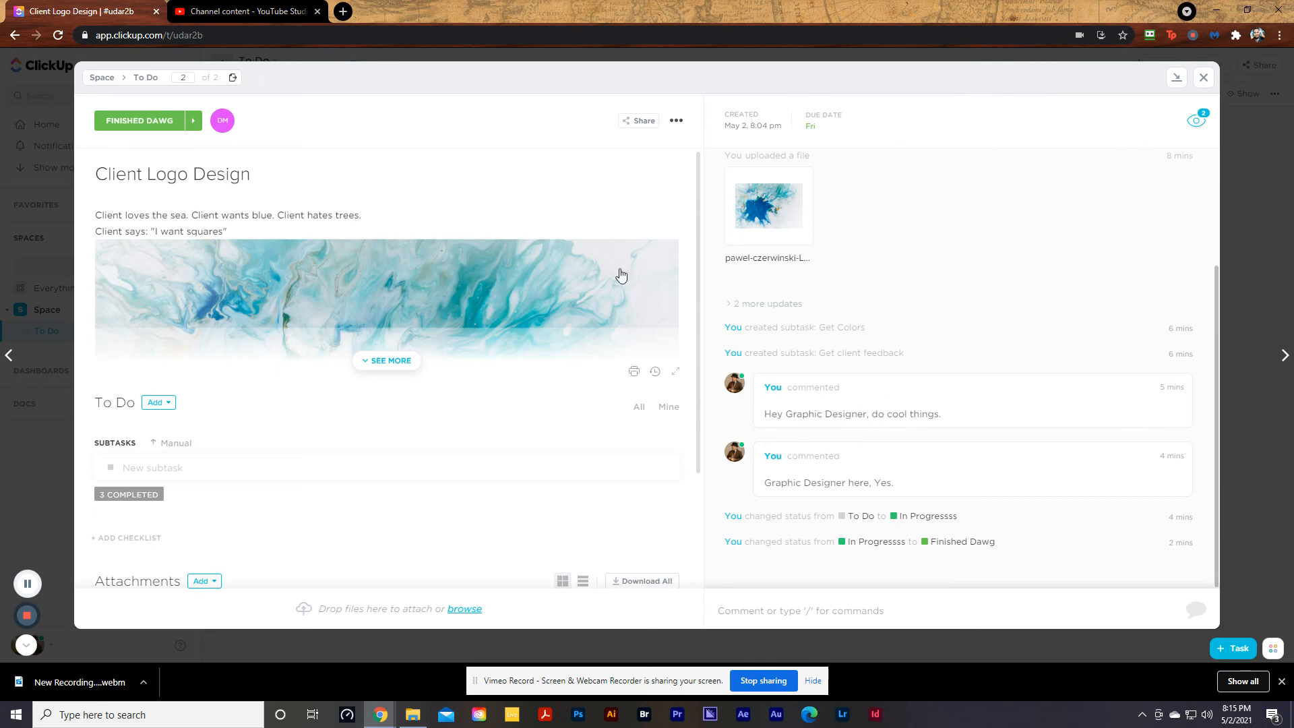
{"action": "left_click", "coordinate": [1204, 78]}
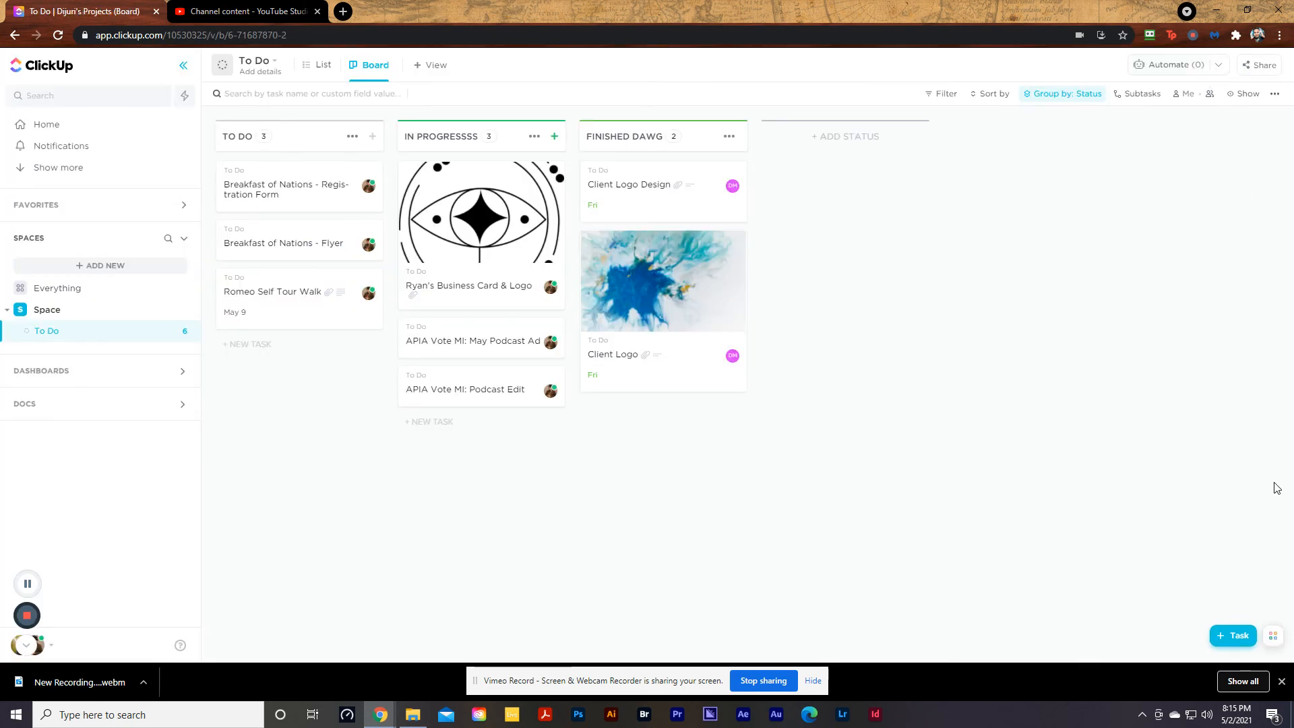